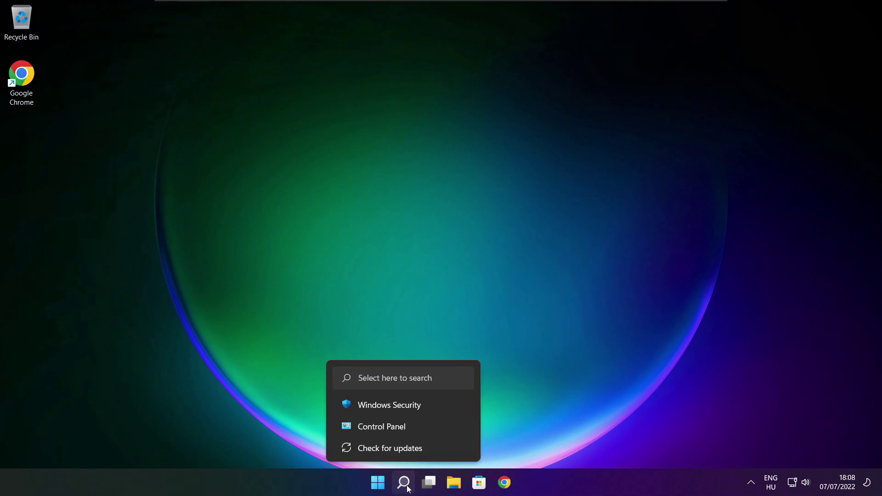
- Search Windows for 'device manager' and launch the Device Manager best match
left_click(405, 483)
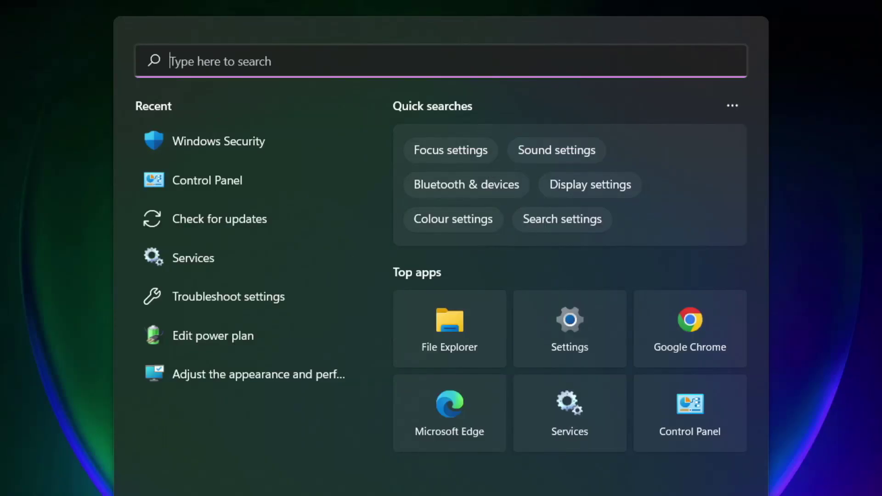
type("devic")
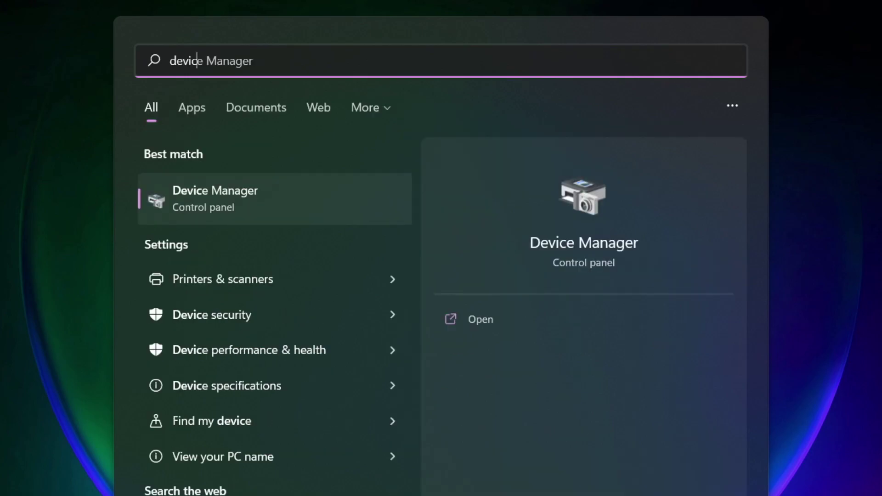
type("e manager")
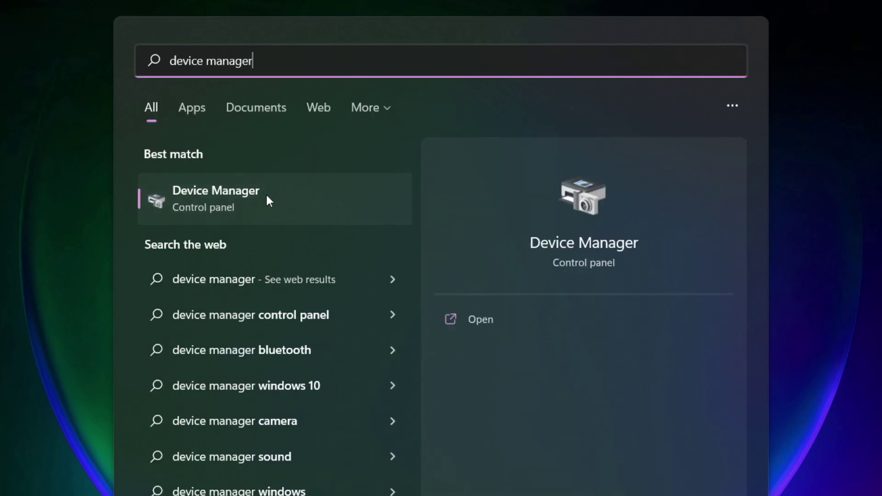
left_click(325, 205)
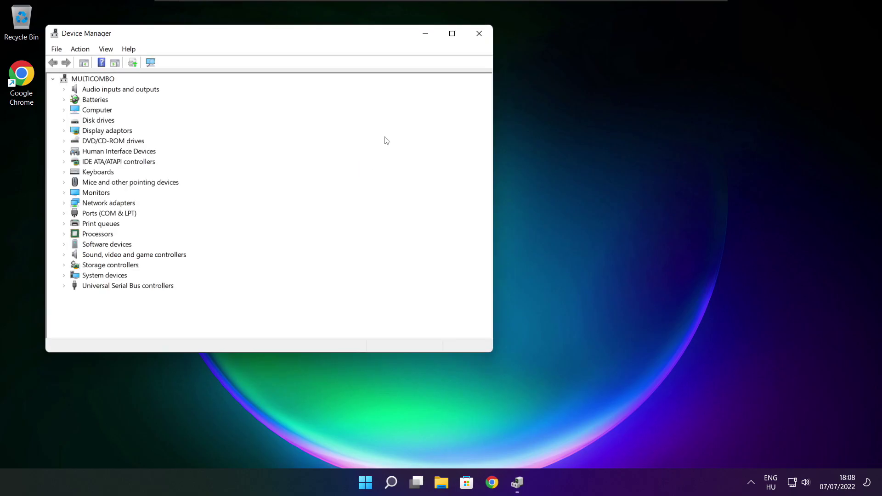
- Maximize Device Manager and run an automatic driver search for the VMware SVGA 3D adaptor
left_click(453, 34)
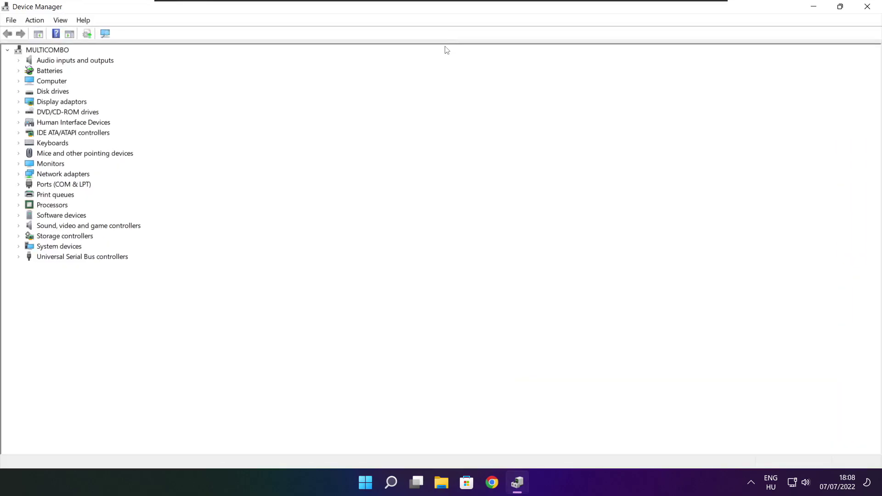
left_click(29, 104)
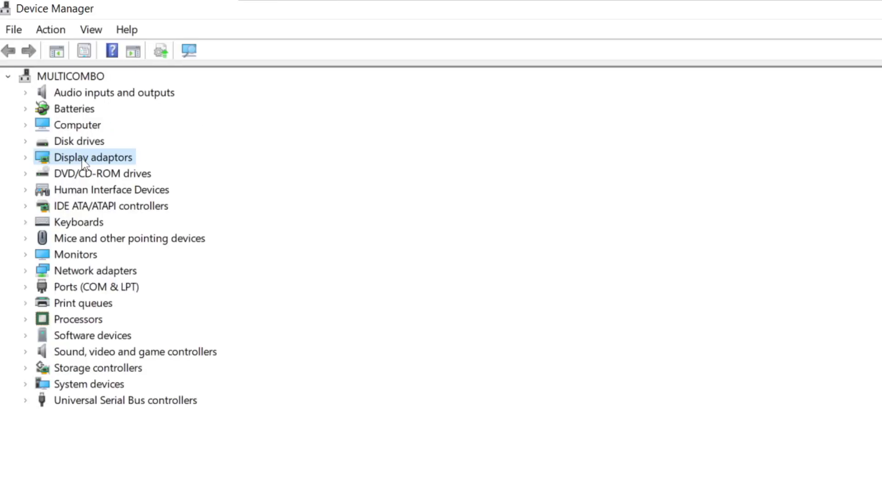
left_click(26, 159)
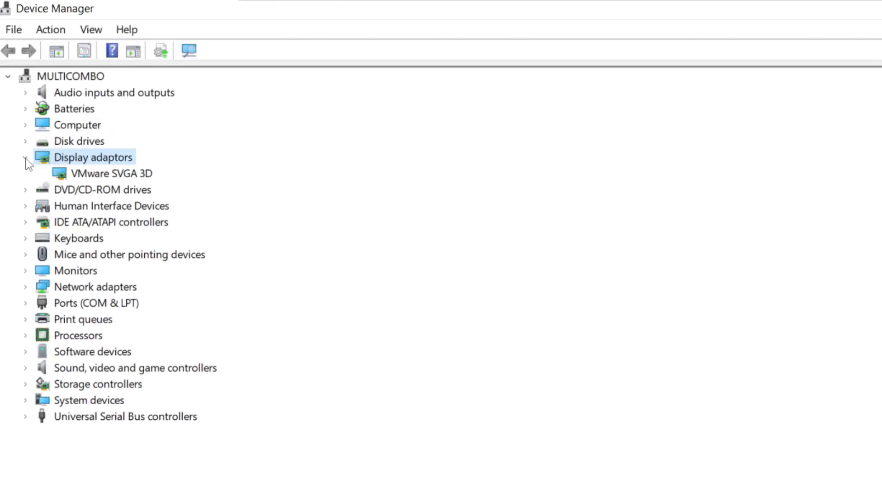
left_click(147, 174)
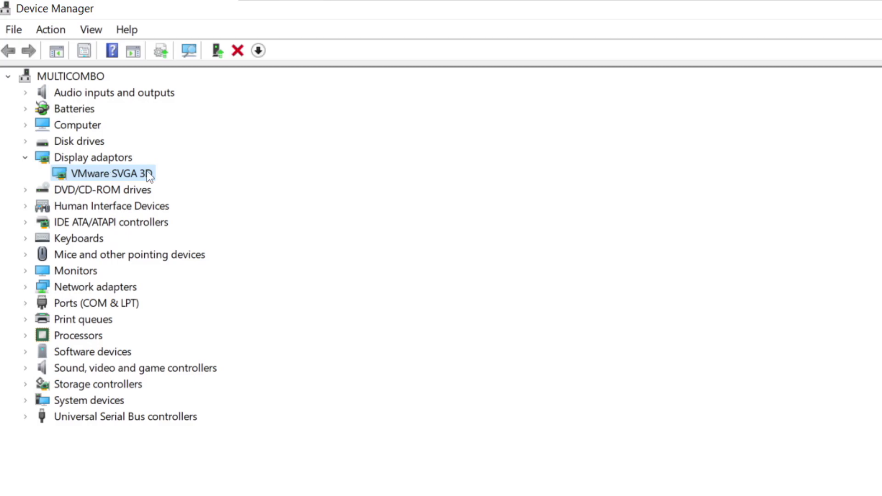
right_click(96, 174)
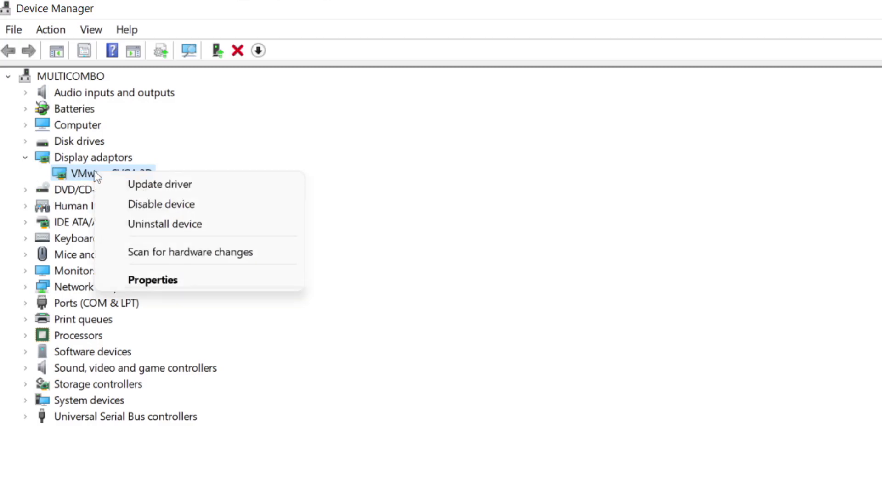
left_click(197, 185)
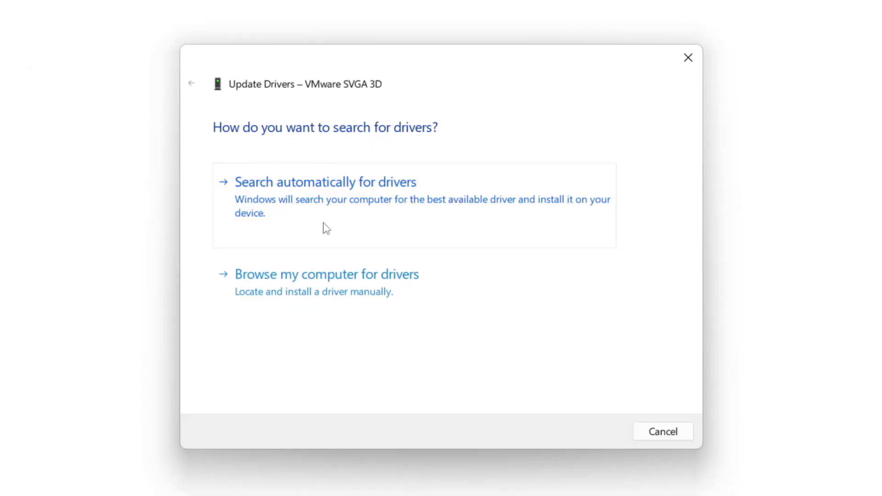
left_click(387, 208)
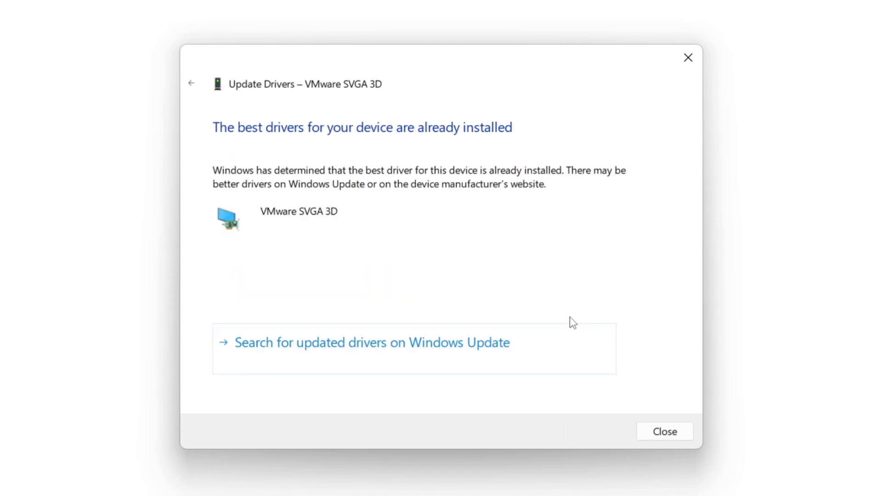
- Run an automatic driver search for the High Definition Audio Device, then close the results
left_click(664, 433)
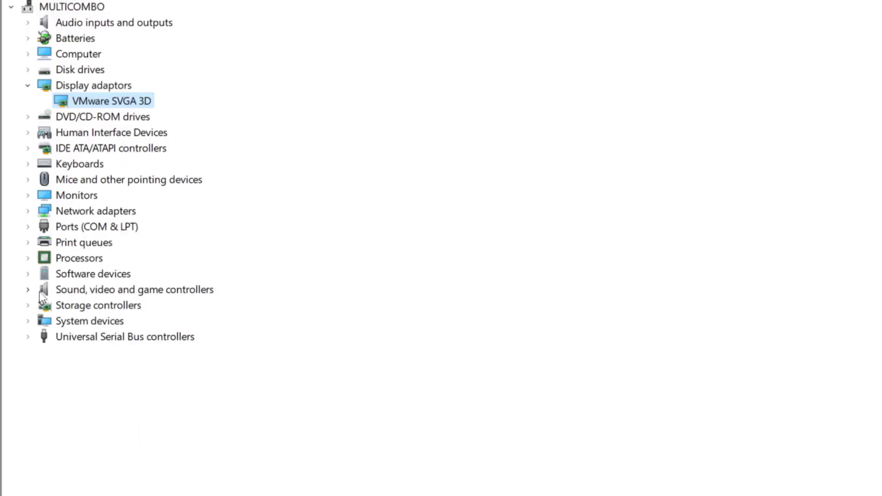
left_click(39, 293)
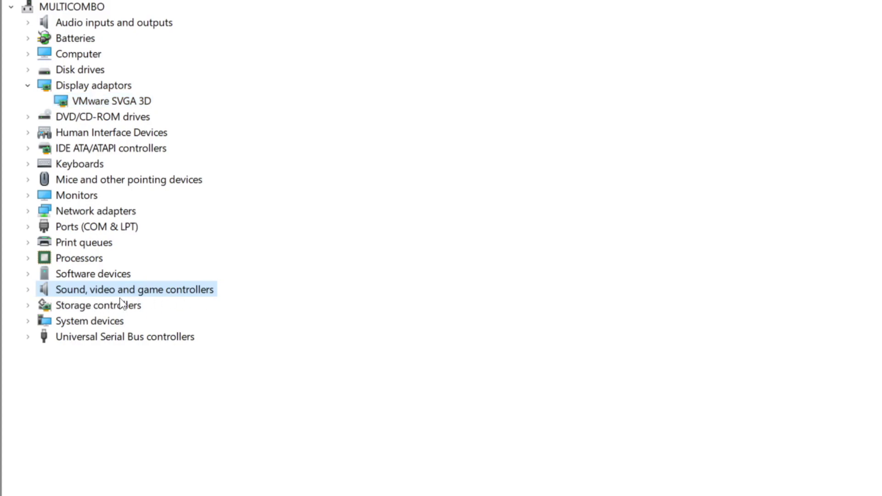
left_click(29, 291)
left_click(152, 307)
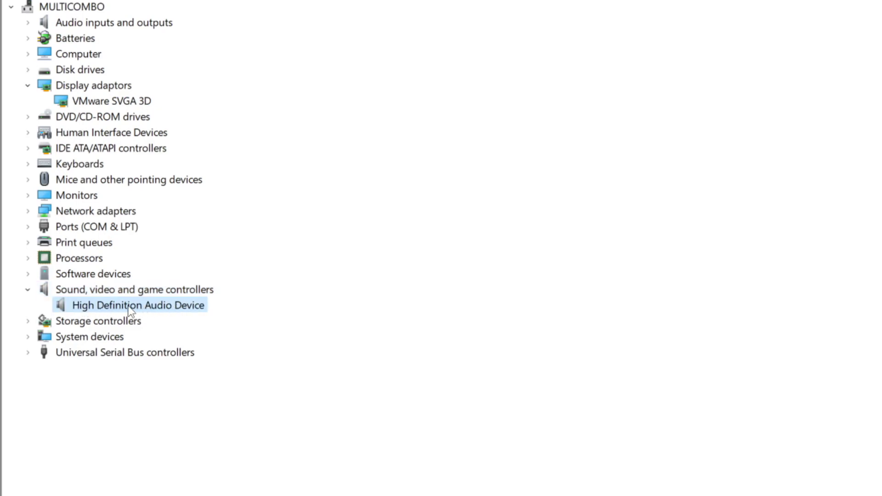
right_click(131, 310)
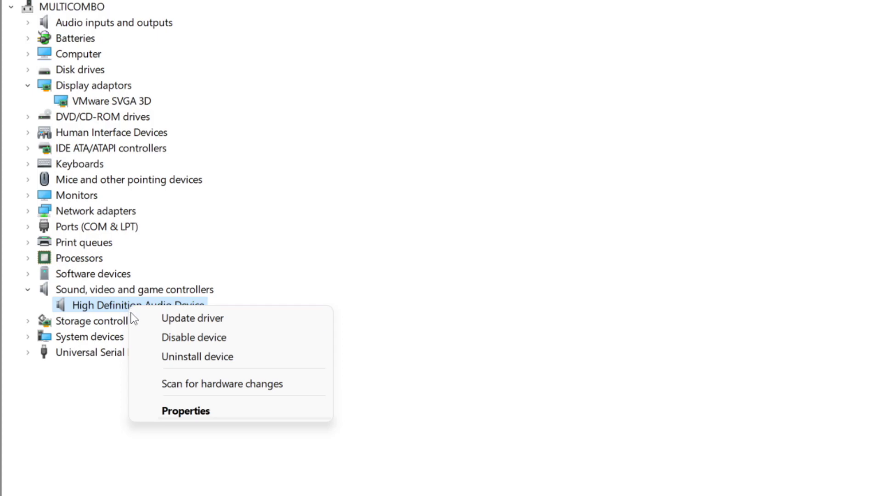
left_click(262, 324)
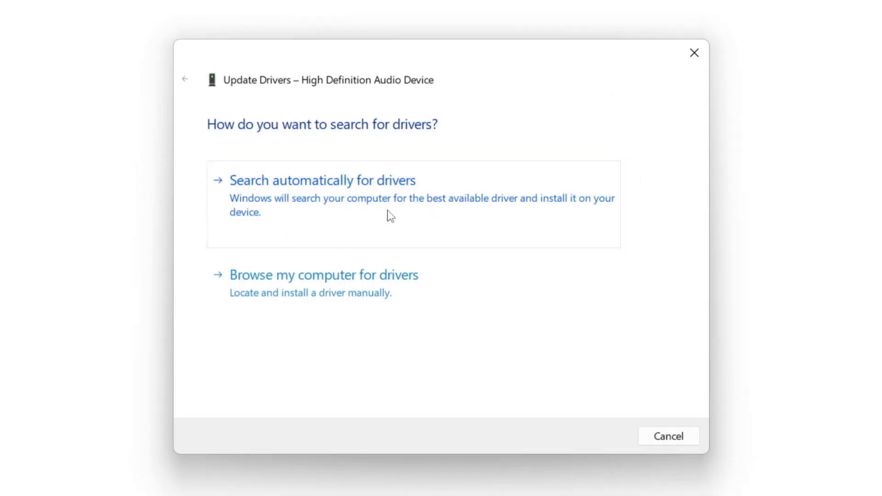
left_click(353, 203)
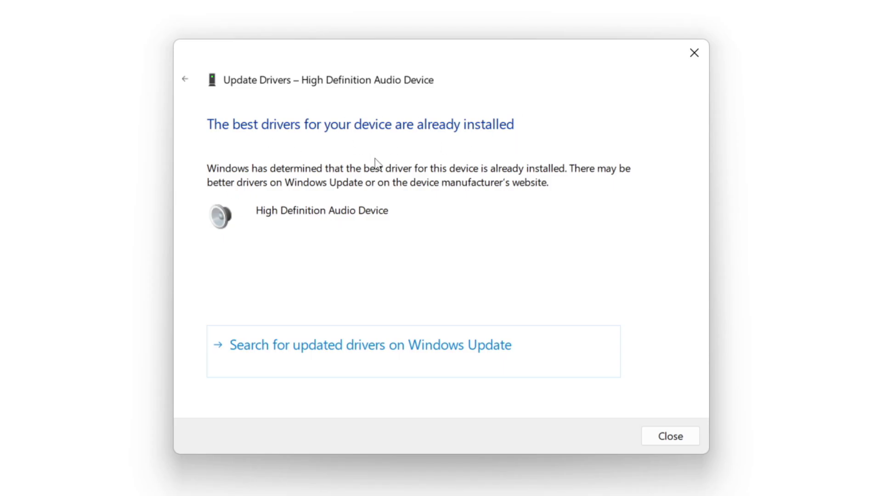
left_click(672, 437)
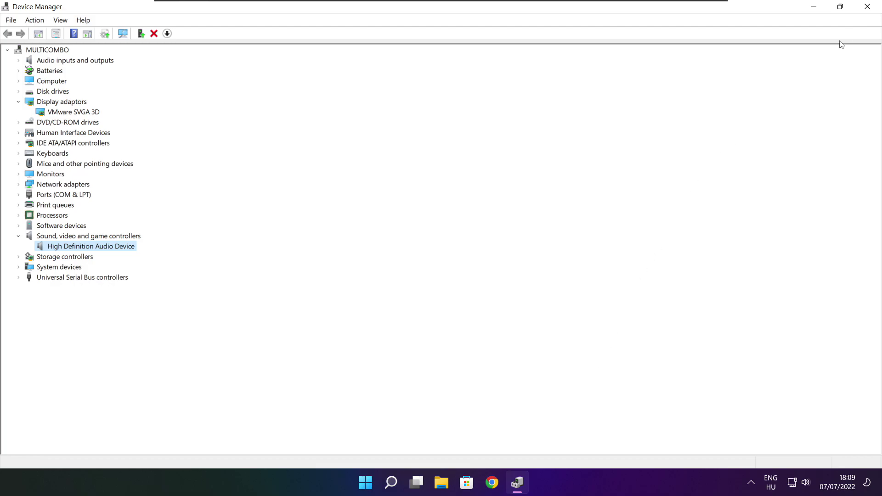
- Close Device Manager and bring up the Steam Library options for the favorited NOT WORKING GAME
left_click(870, 9)
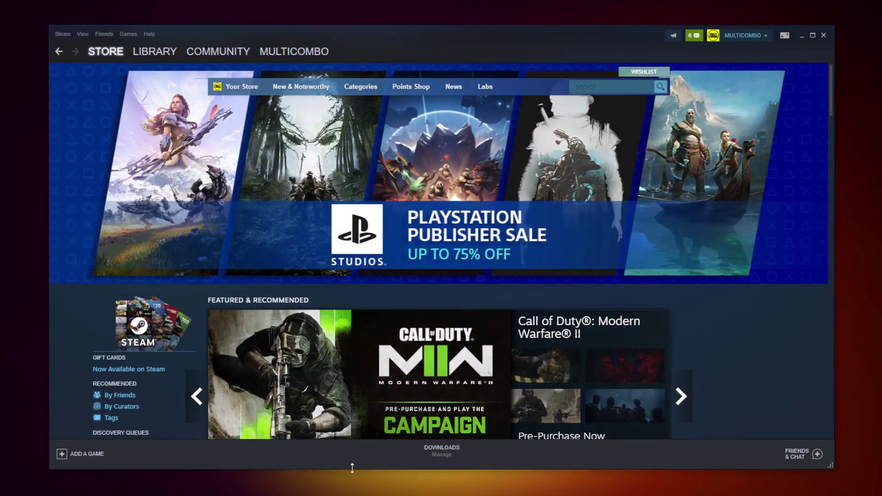
left_click(151, 52)
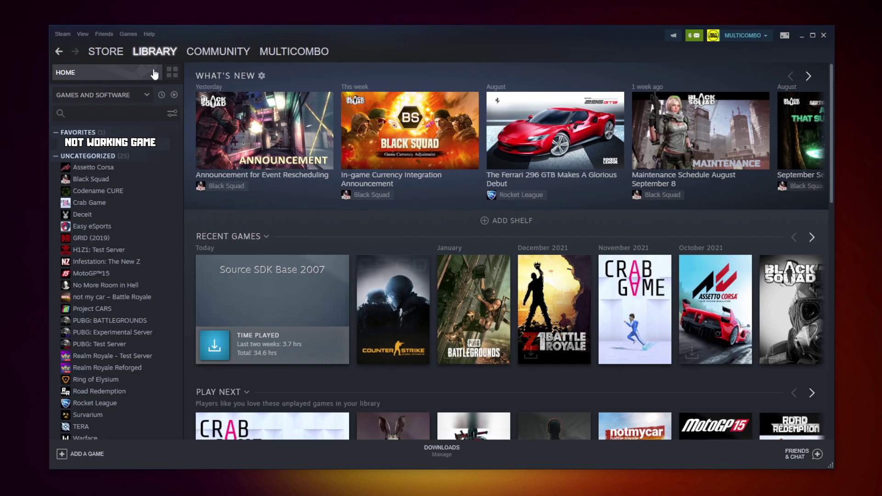
right_click(173, 150)
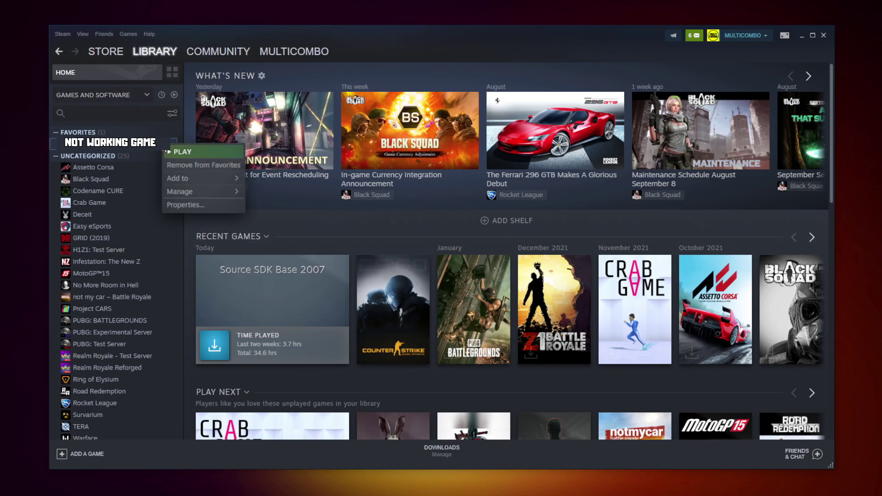
- Verify integrity of NOT WORKING GAME's files from its Properties Local Files page
left_click(197, 204)
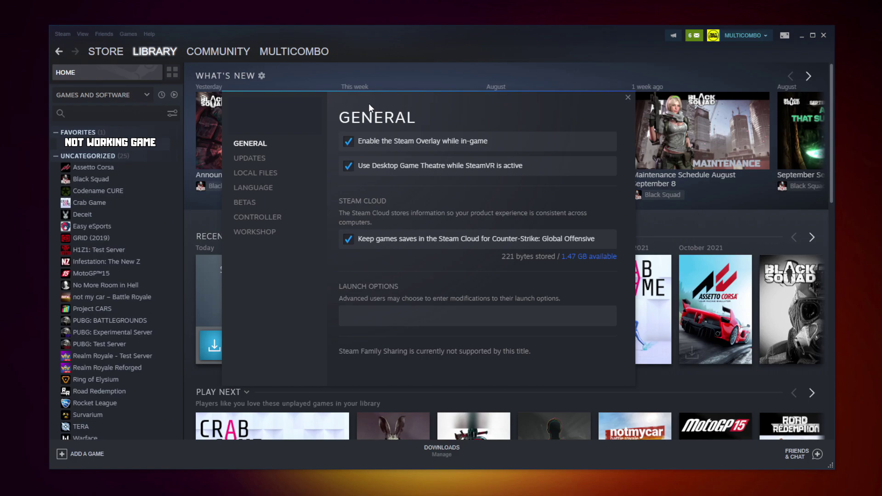
left_click(257, 174)
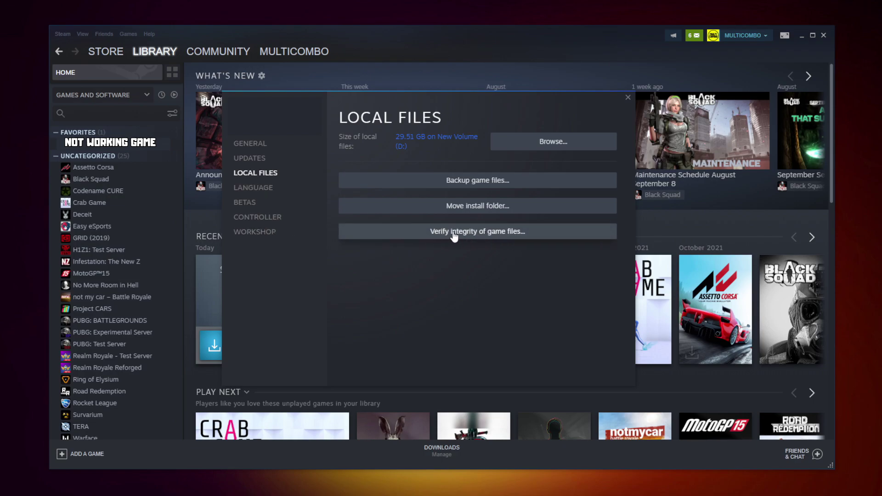
left_click(481, 234)
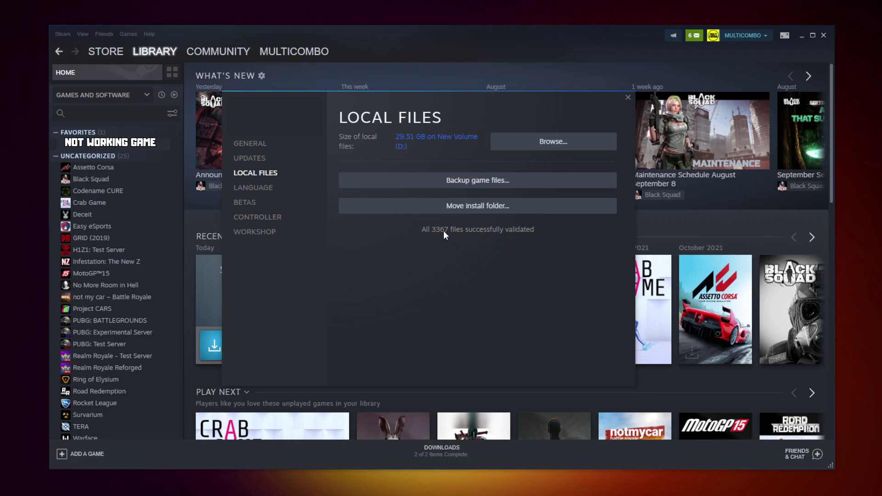
- Open the Properties of the NOT WORKING GAME application in its install folder
left_click(525, 146)
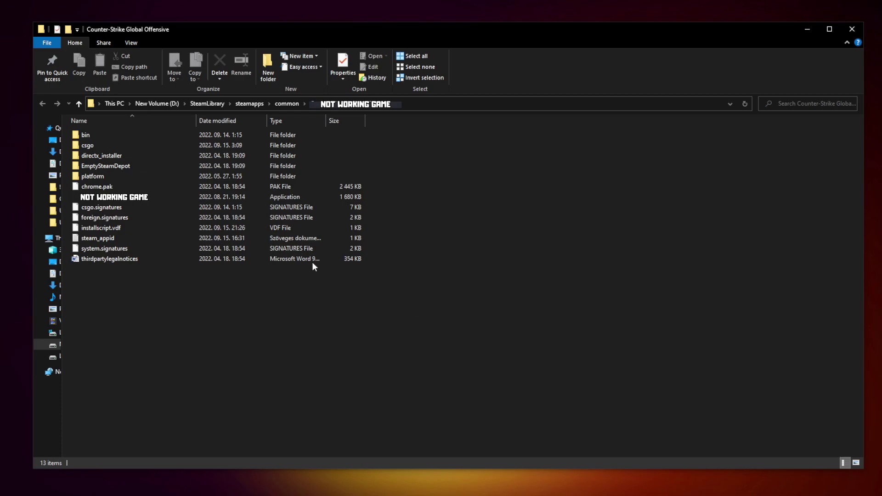
left_click(146, 201)
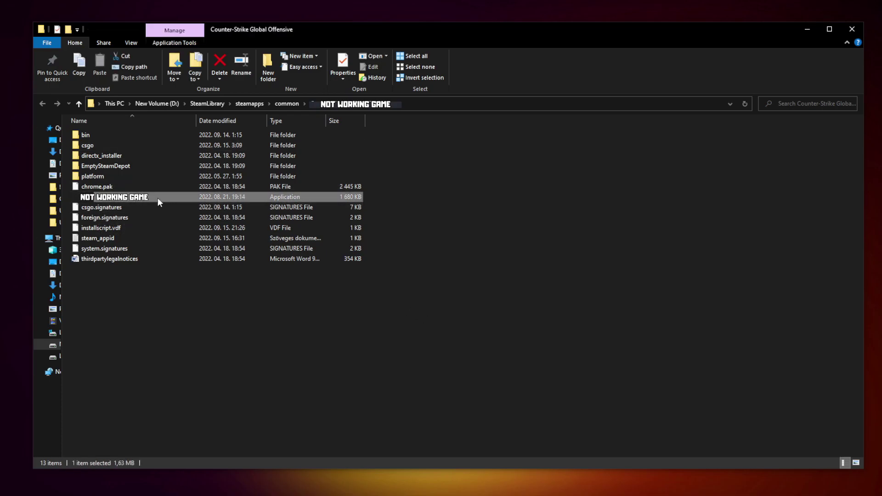
right_click(179, 202)
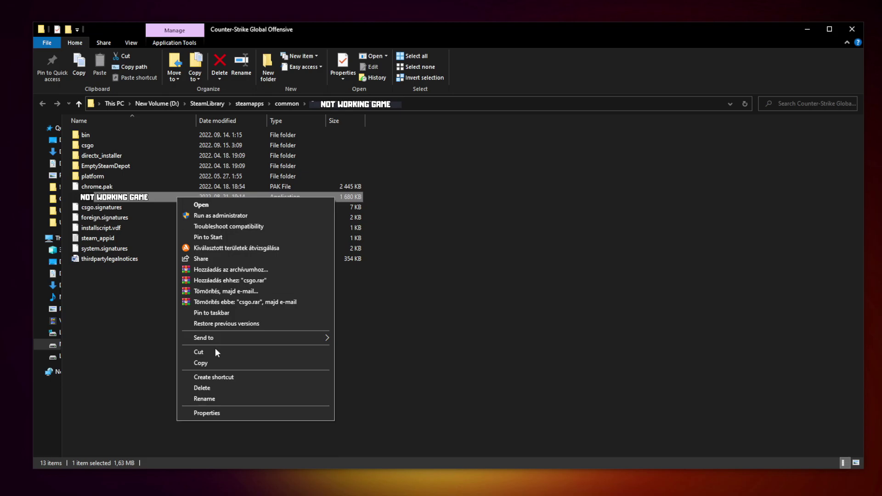
left_click(255, 412)
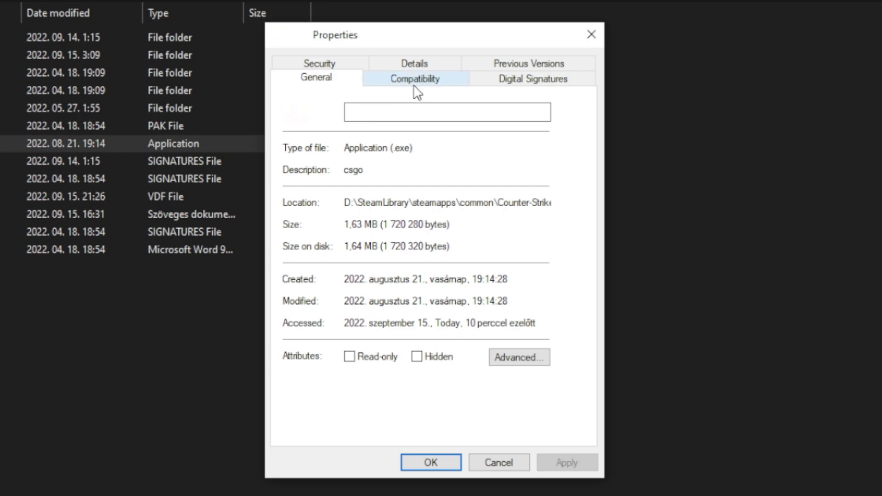
- Apply Windows 8 compatibility mode, disabled fullscreen optimizations and run as administrator
left_click(425, 83)
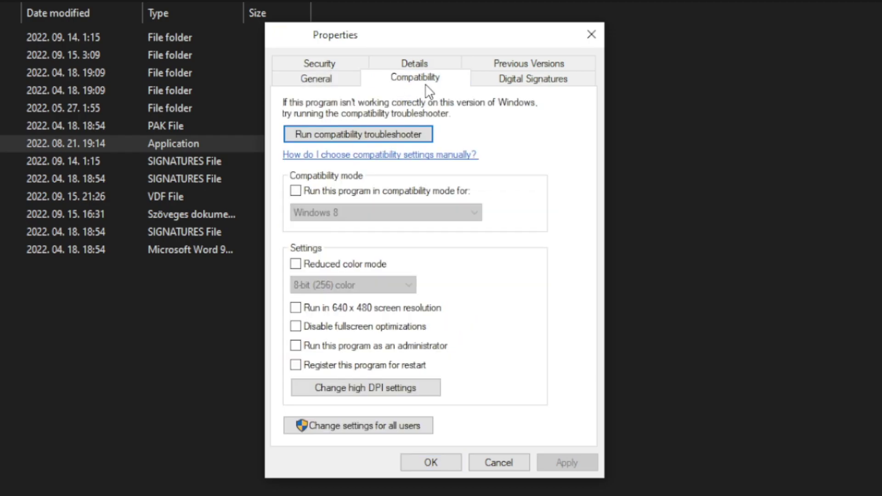
left_click(305, 194)
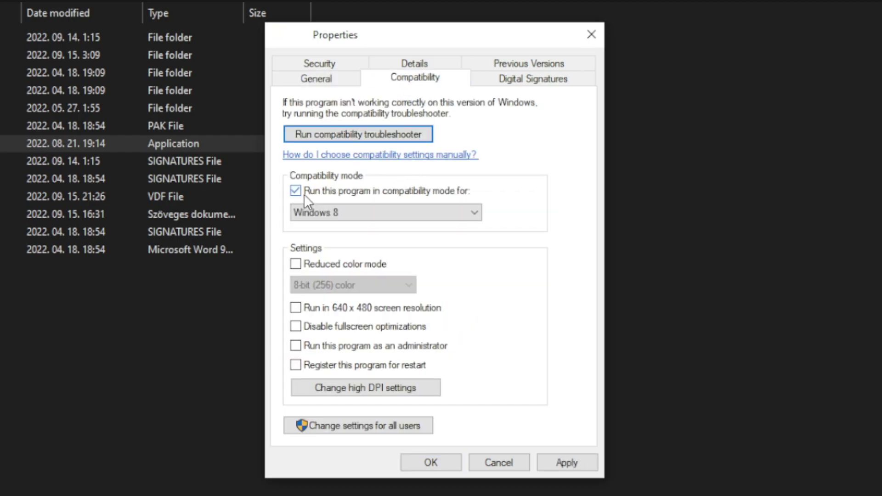
left_click(342, 211)
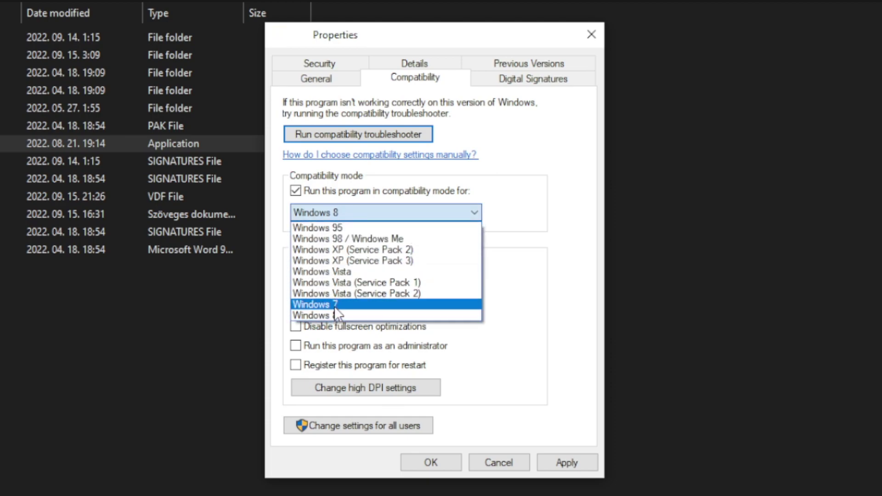
left_click(343, 314)
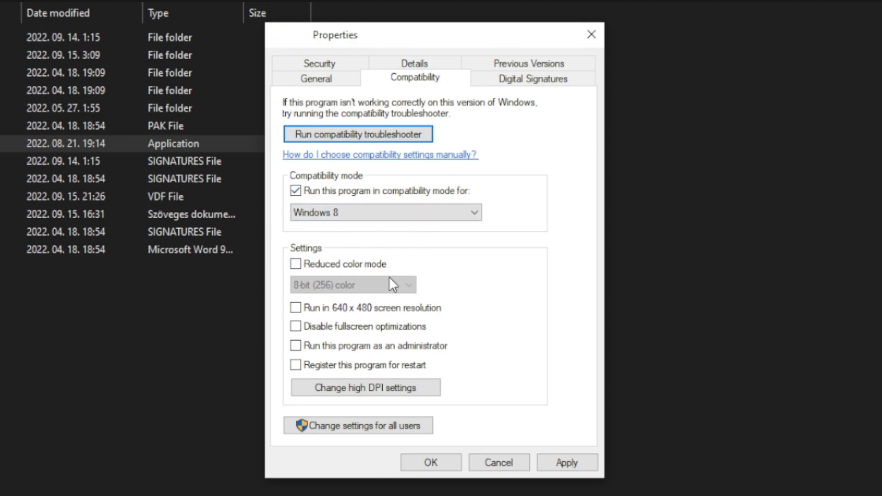
left_click(357, 330)
left_click(423, 348)
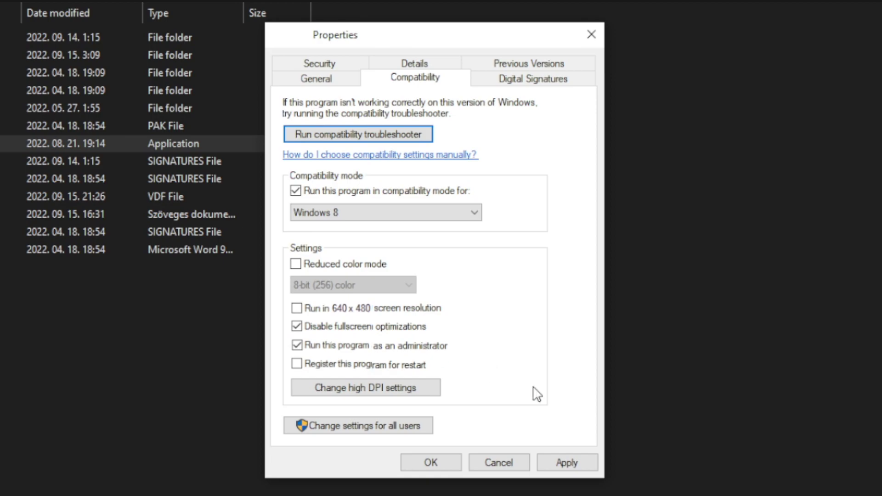
left_click(572, 463)
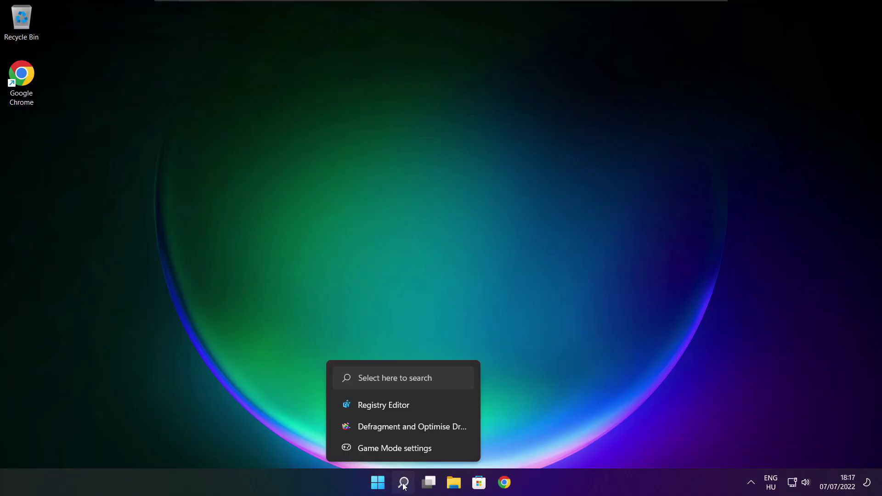
- Find Check for updates by searching 'updates' and run a Windows update check
left_click(404, 482)
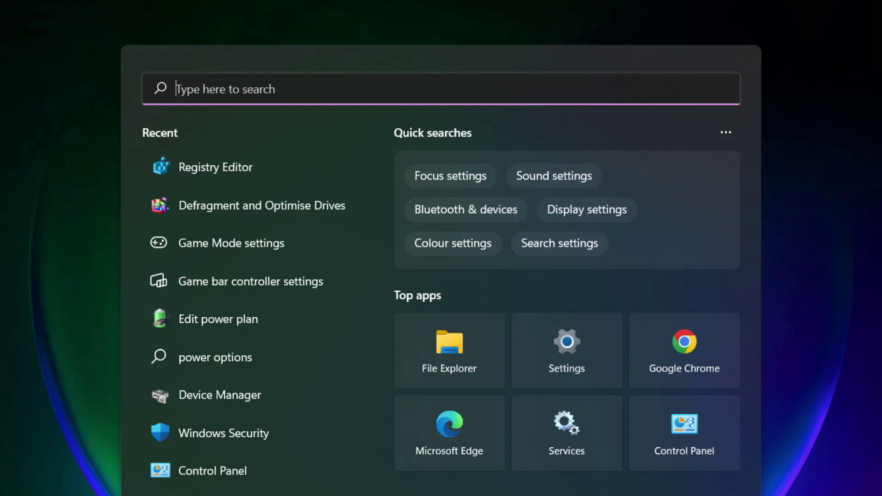
type("updates")
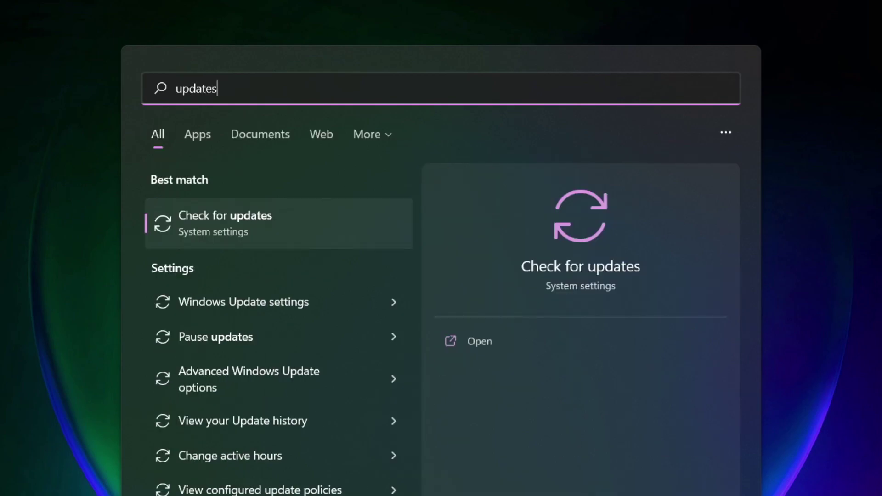
left_click(269, 229)
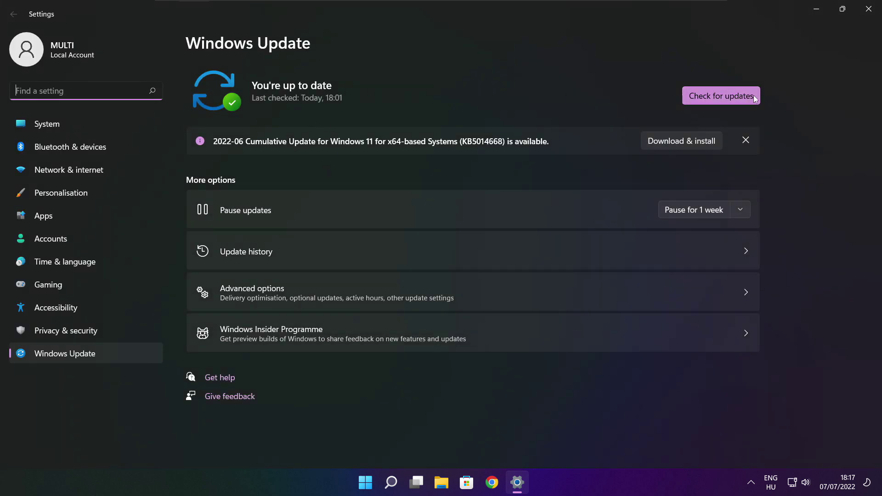
left_click(722, 98)
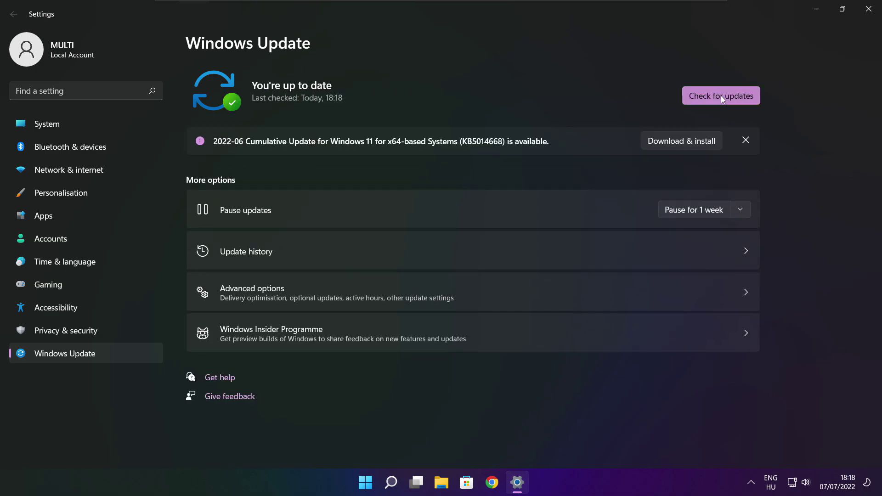
- Download the DirectX End-User Runtime Web Installer from Chrome and launch dxwebsetup.exe
left_click(869, 14)
mouse_move(504, 483)
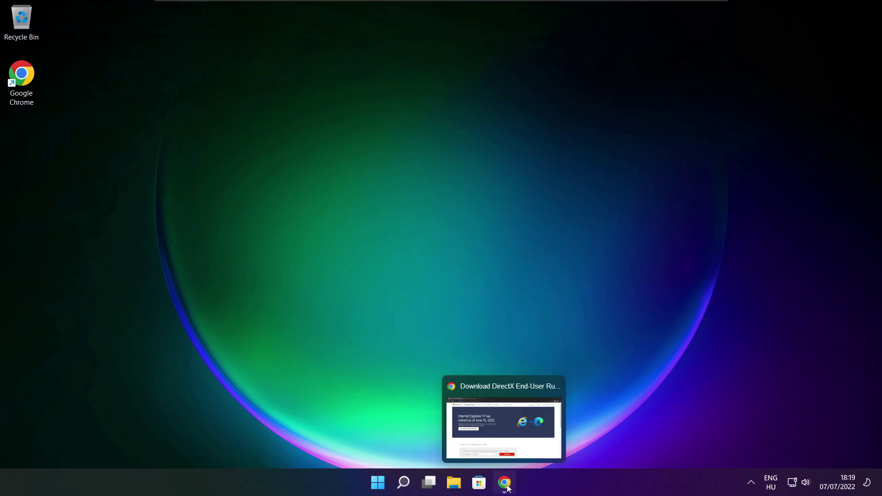
left_click(503, 423)
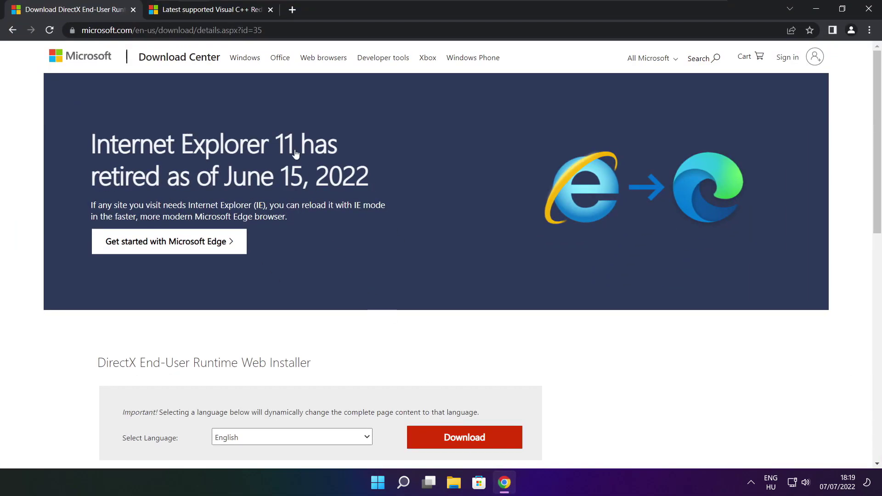
left_click(280, 31)
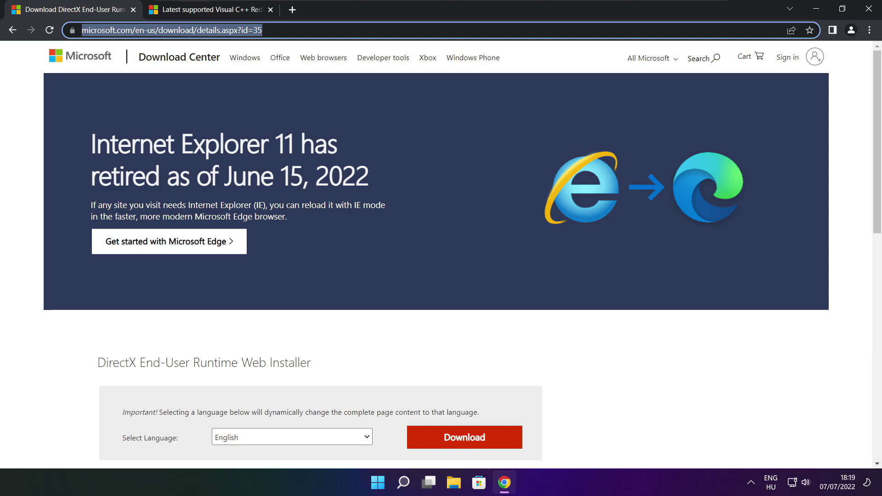
key("End")
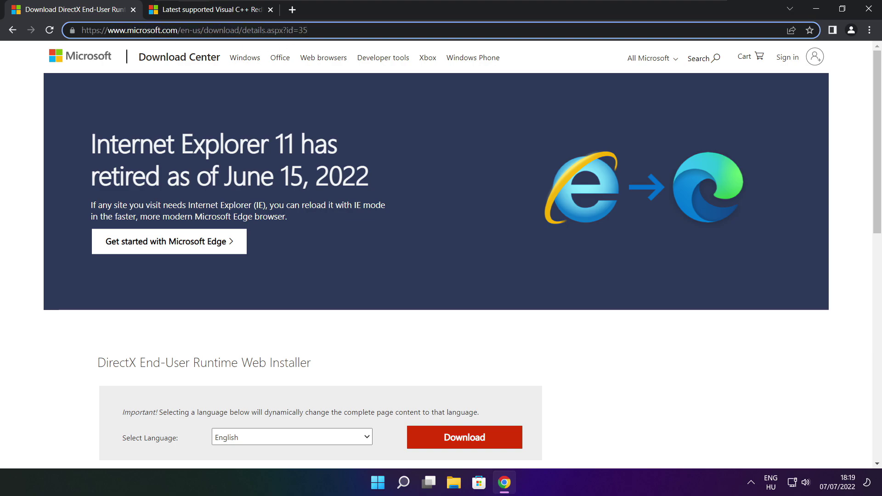
left_click(318, 330)
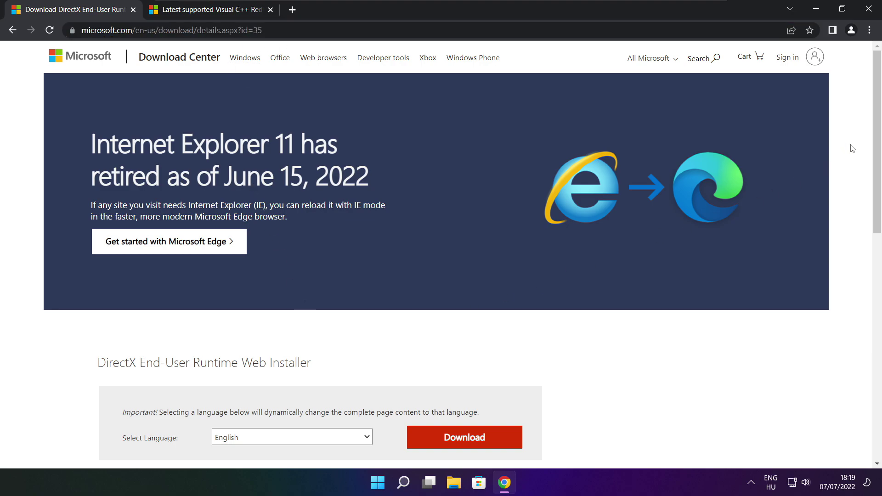
left_click_drag(878, 142, 877, 216)
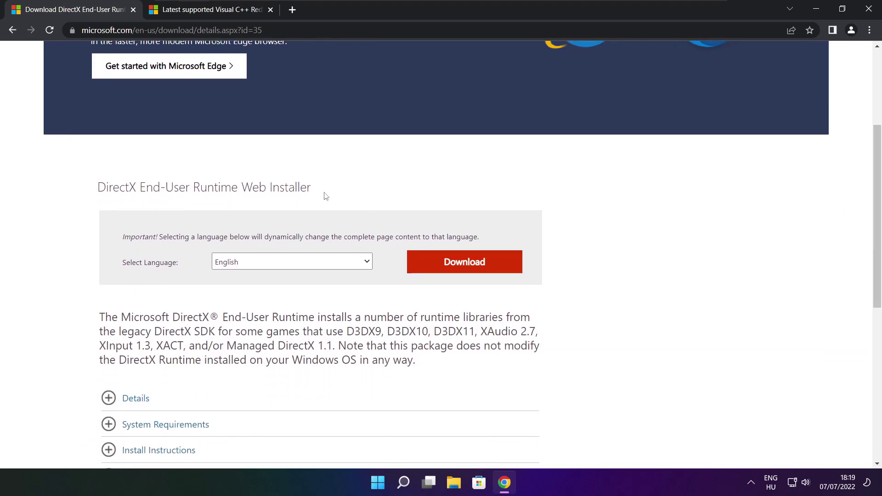
left_click_drag(326, 196, 376, 195)
left_click(468, 265)
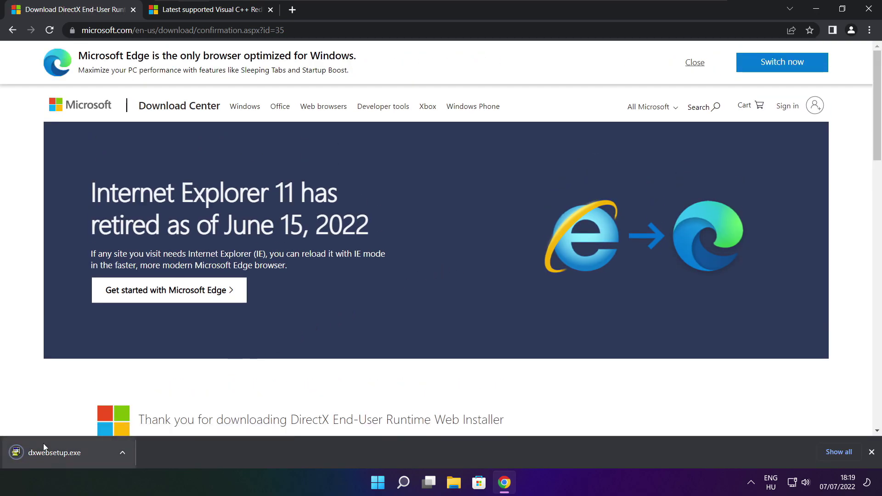
left_click(84, 455)
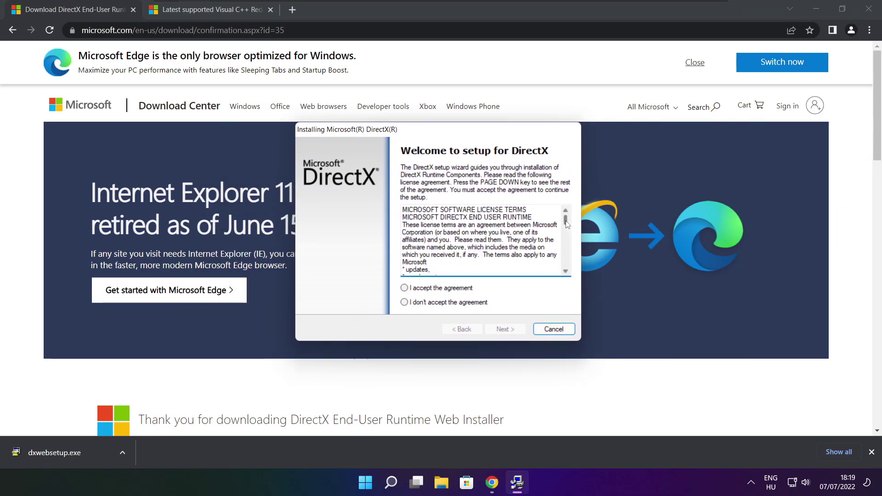
- Accept the DirectX license, skip the Bing Bar offer and install the runtime components
left_click_drag(566, 219, 566, 262)
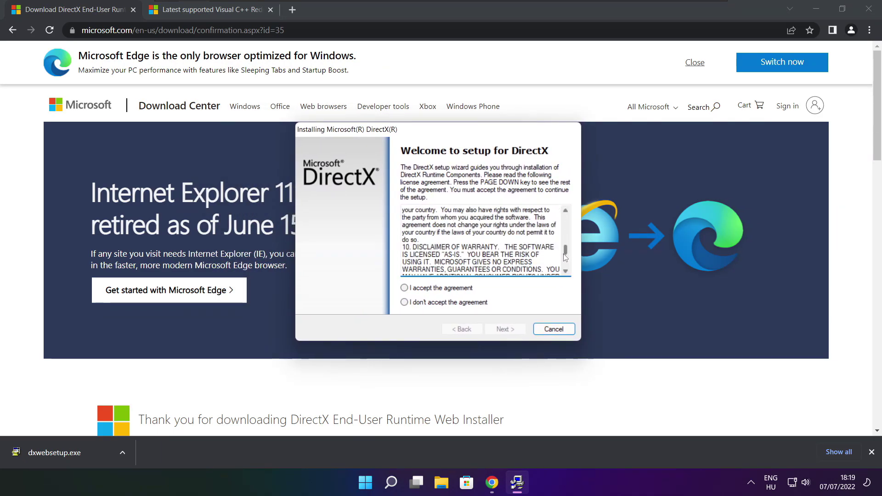
left_click(419, 289)
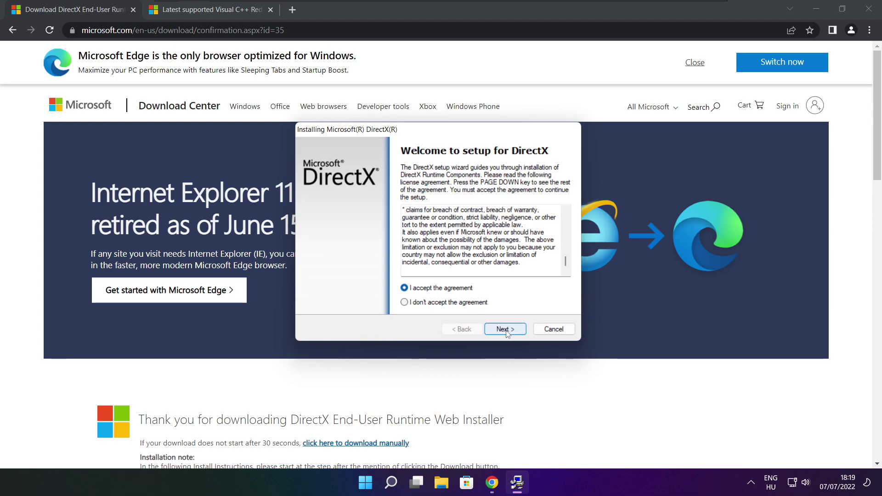
left_click(509, 333)
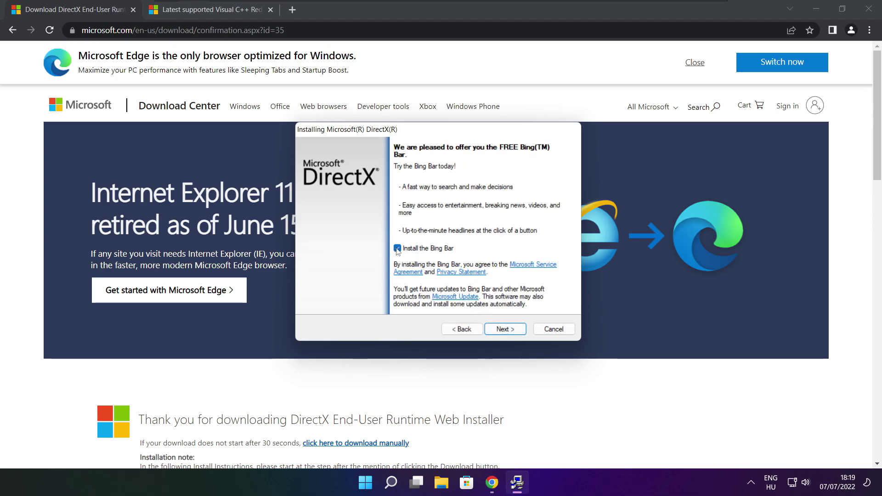
left_click(515, 332)
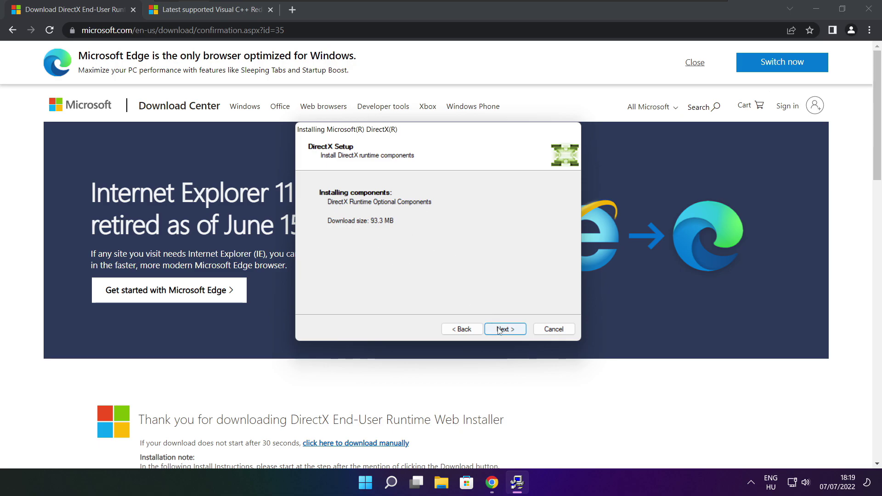
left_click(506, 330)
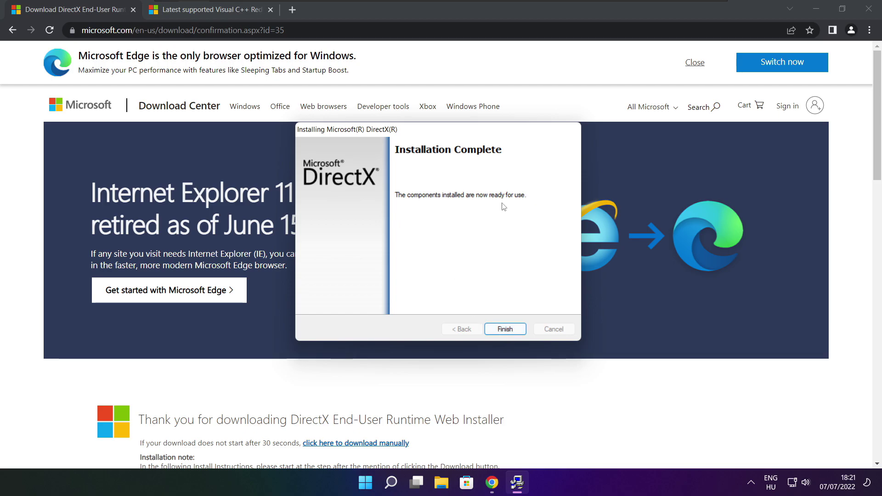
- Close the DirectX installer and its download tab, then locate the Visual C++ redistributable table
left_click(506, 330)
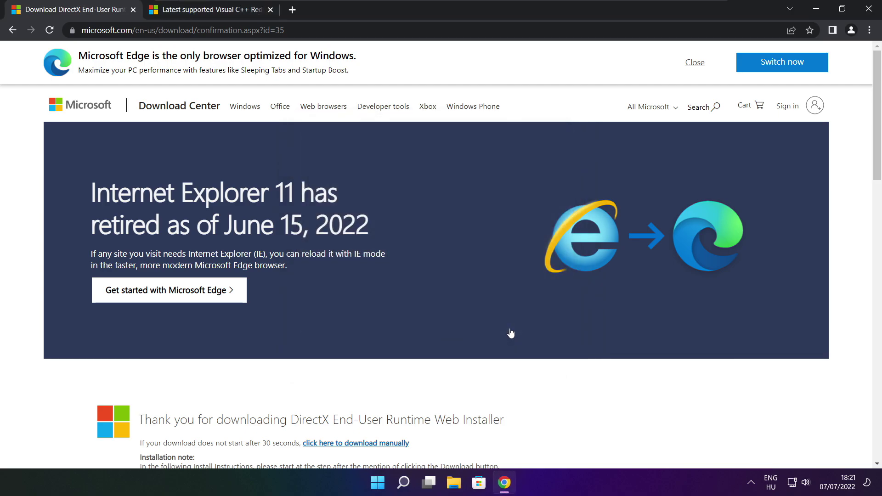
left_click(133, 12)
left_click_drag(379, 29, 82, 30)
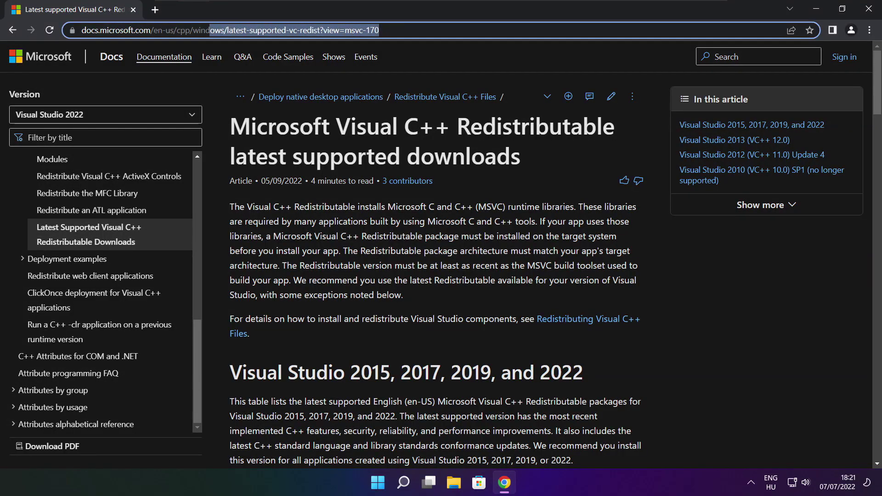
left_click(441, 45)
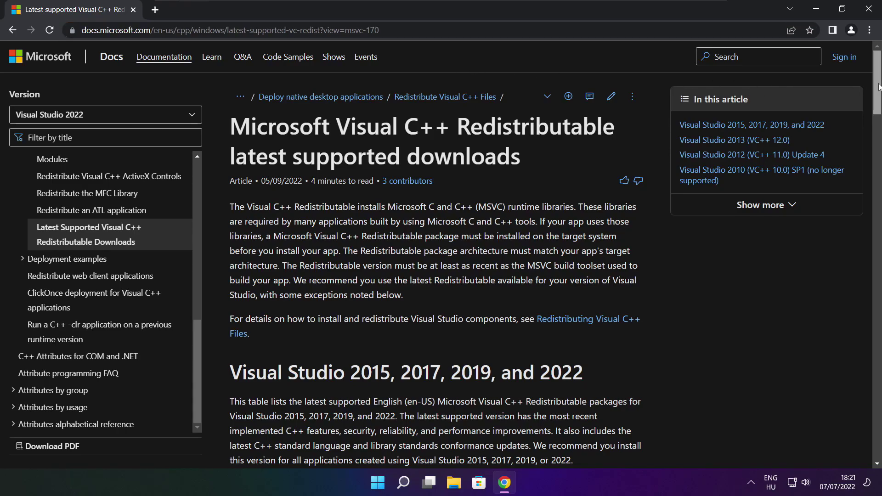
left_click_drag(878, 90, 872, 129)
scroll(564, 183, "up", 3)
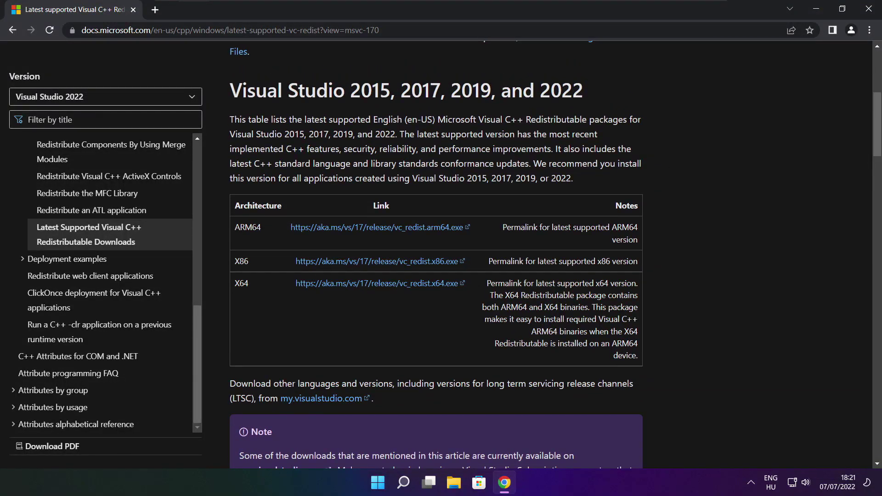
mouse_move(235, 227)
left_mouse_down()
mouse_move(441, 284)
mouse_move(593, 308)
left_mouse_up()
left_click(592, 316)
- Download the ARM64, x86 and x64 Visual C++ redistributables and launch the ARM64 installer
left_click(366, 230)
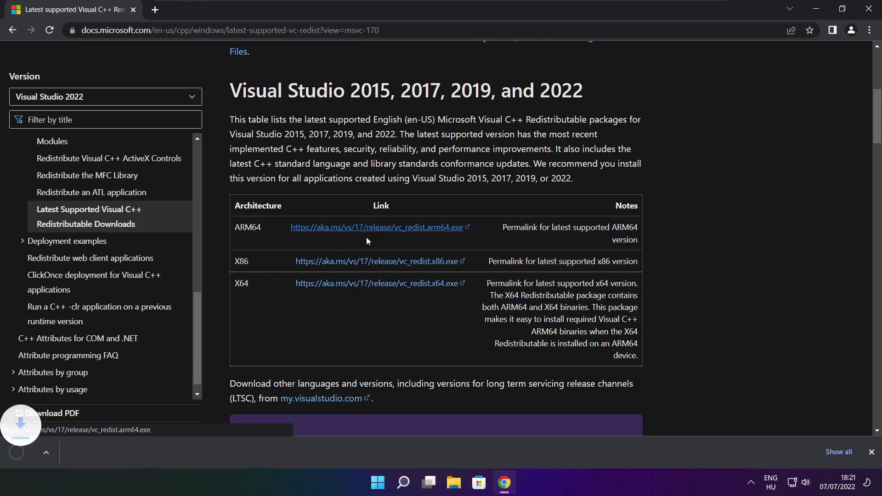
left_click(364, 263)
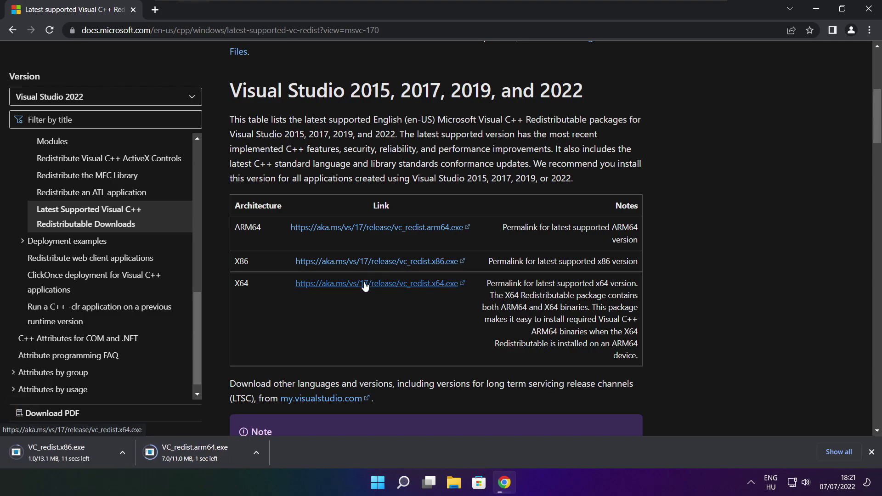
left_click(364, 284)
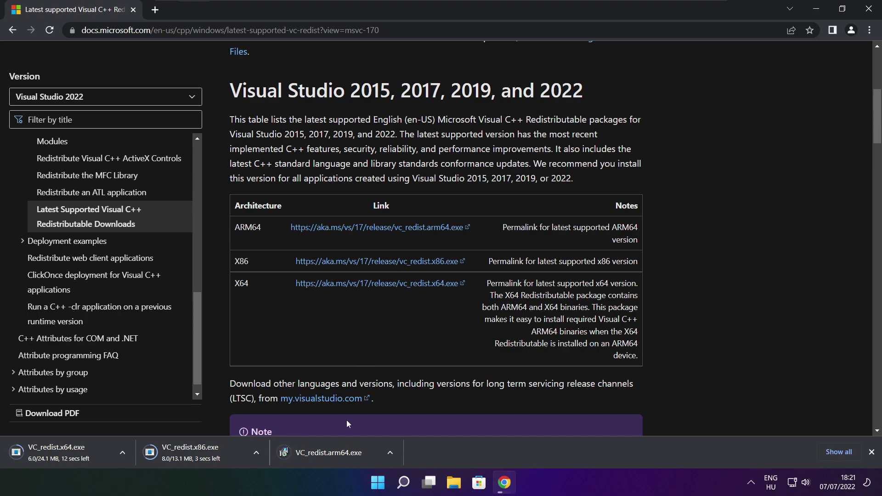
left_click(336, 454)
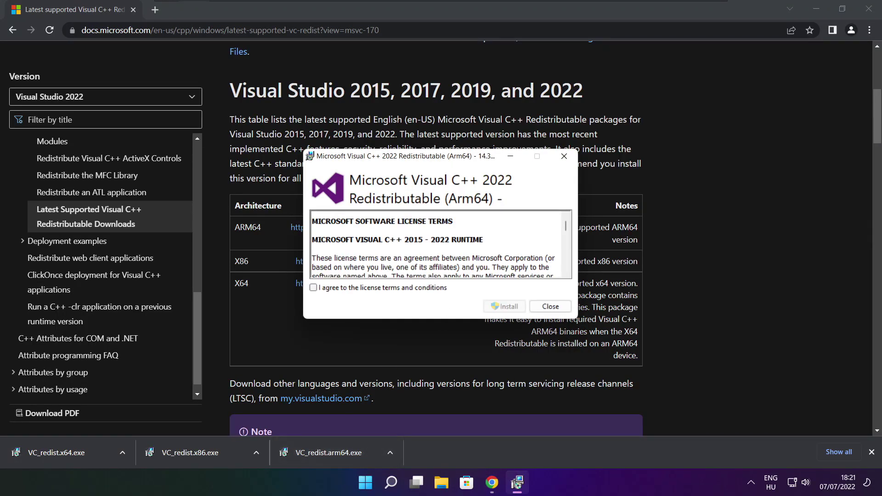
- Attempt the ARM64 Visual C++ Redistributable install and dismiss its Setup Failed message
left_click_drag(566, 228, 566, 270)
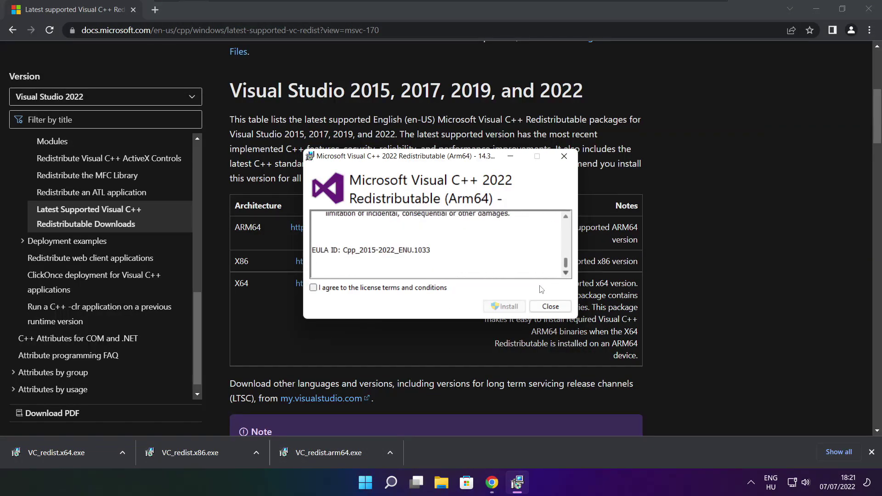
left_click(313, 288)
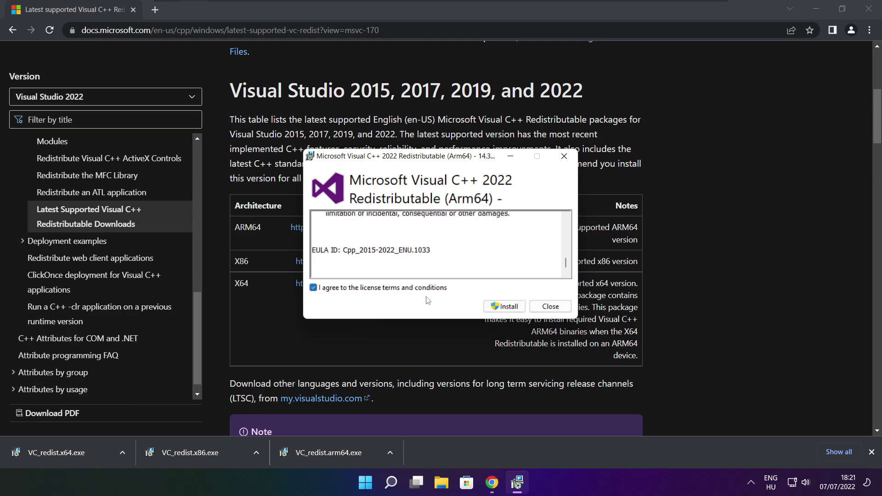
left_click(501, 306)
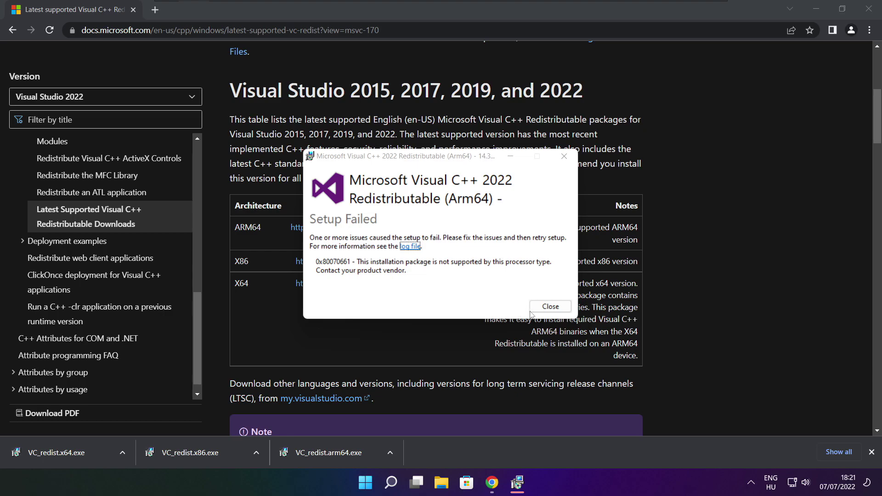
left_click(533, 312)
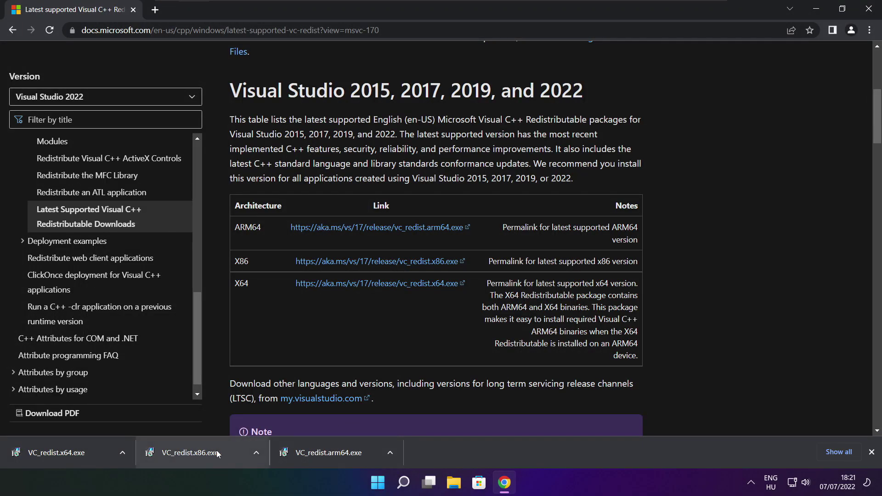
- Install the x86 Visual C++ 2015-2022 Redistributable from VC_redist.x86.exe after accepting its license
left_click(208, 452)
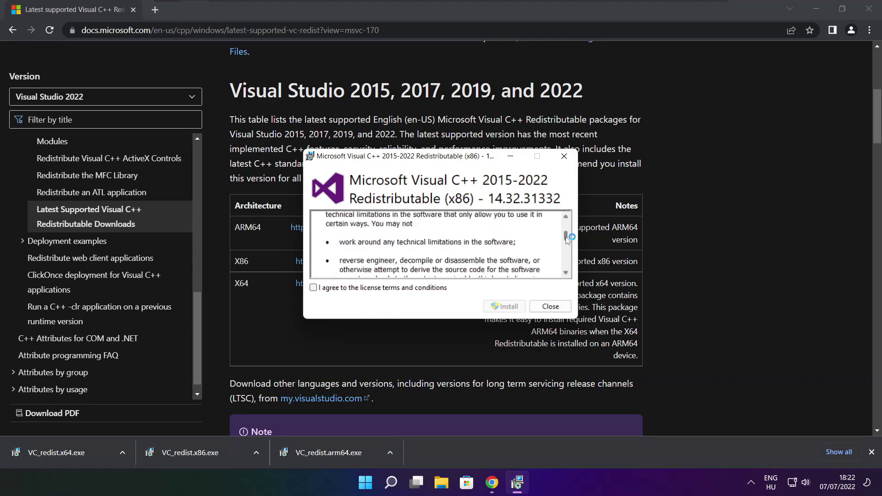
left_click_drag(566, 229, 568, 268)
left_click(313, 288)
left_click(506, 306)
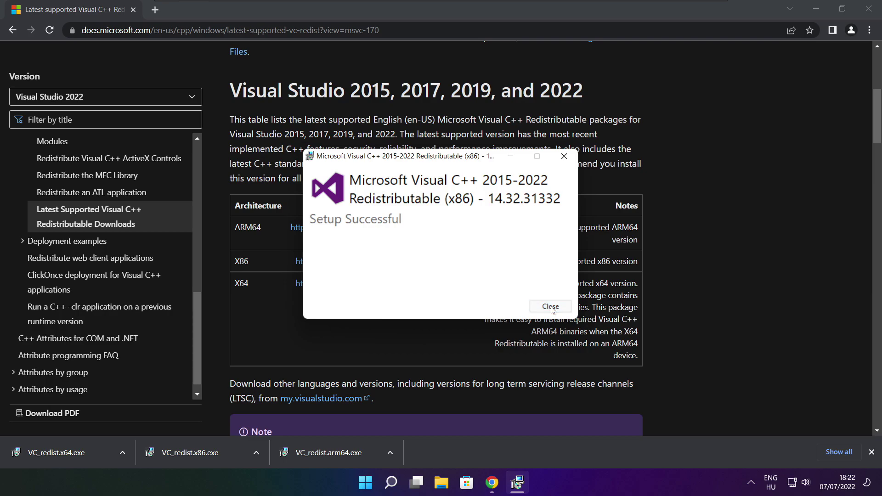
left_click(551, 306)
left_click(70, 452)
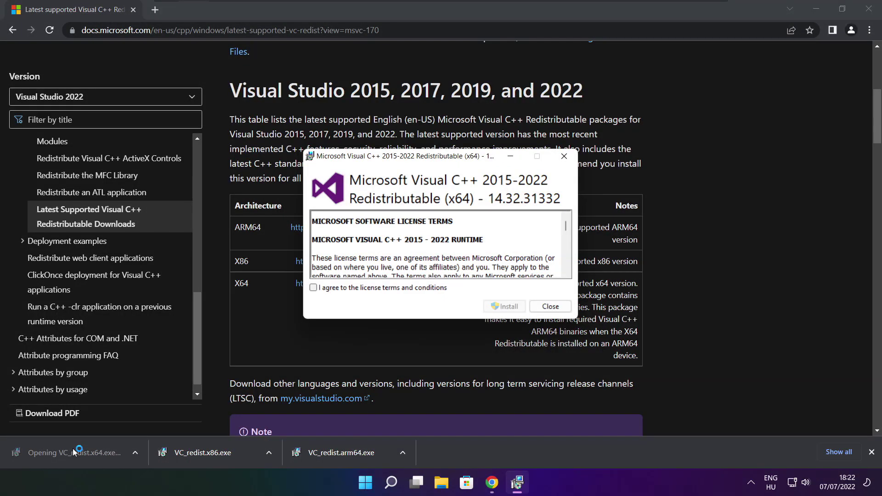
- Accept the license and install x64 Visual C++ 2015-2022 Redistributable 14.32.31332, then close setup
scroll(566, 242, "down", 5)
left_click_drag(566, 242, 566, 271)
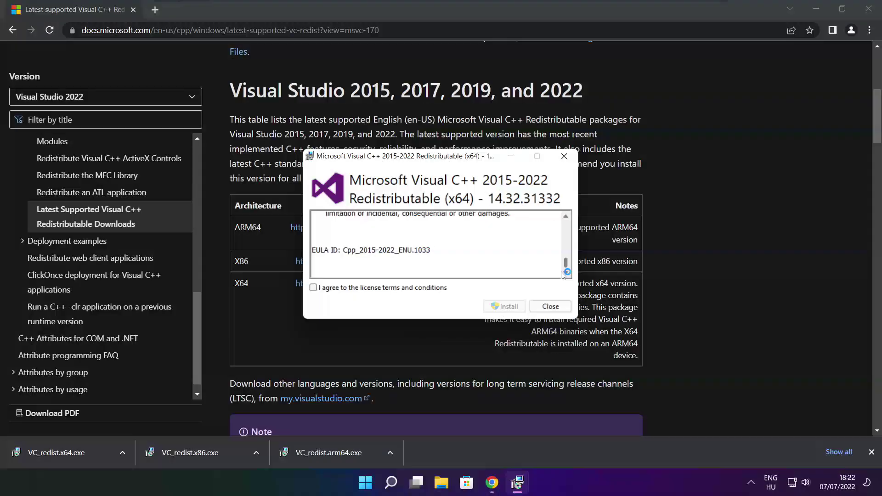
left_click(314, 288)
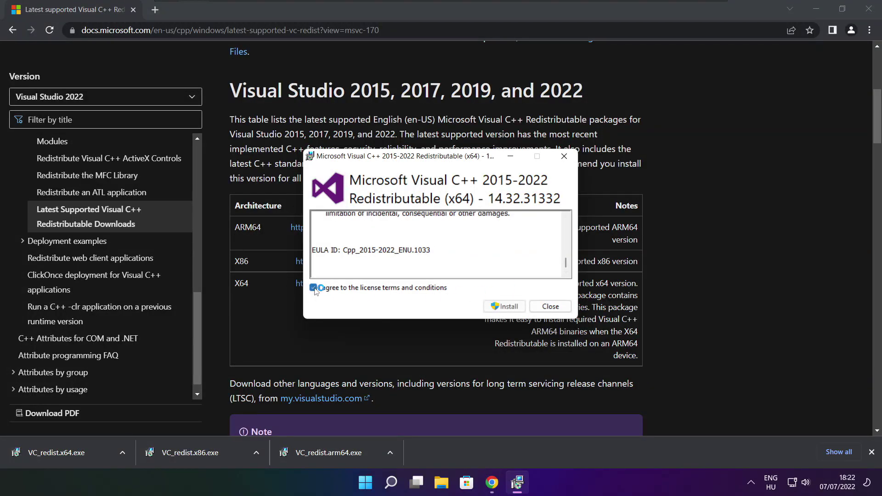
left_click(507, 307)
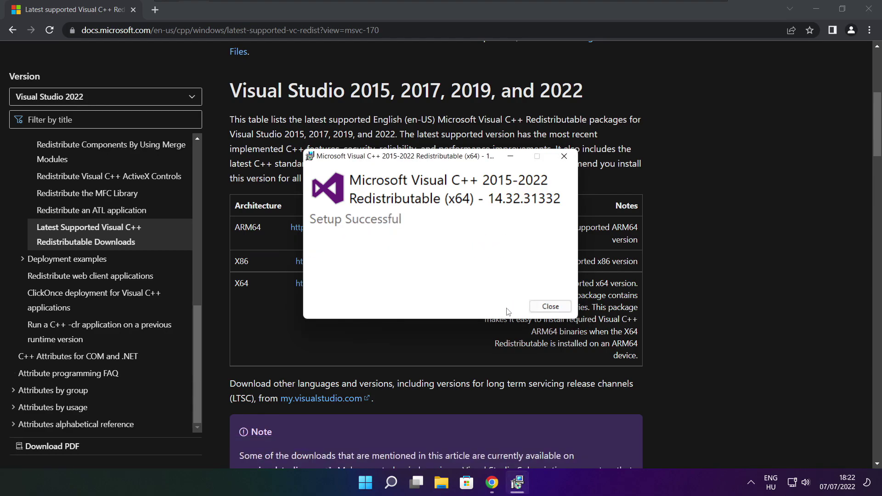
left_click(551, 308)
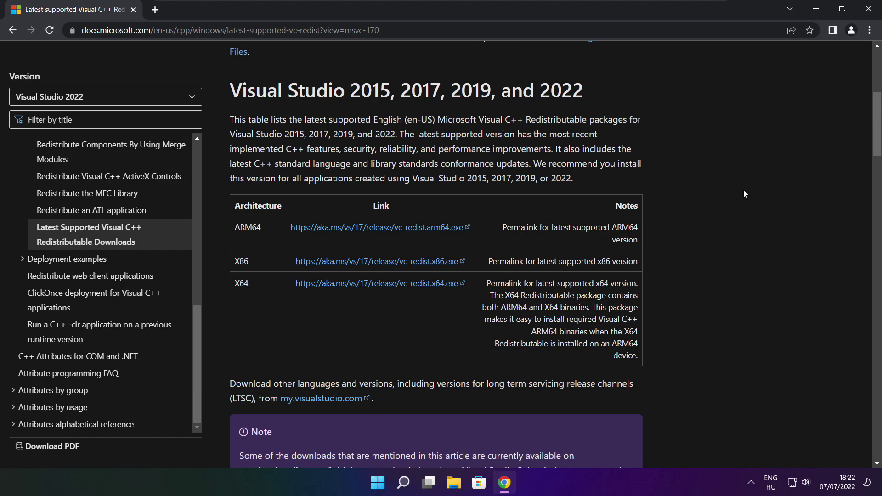
- Close Chrome and bring up Task Manager's list of startup apps
left_click(871, 12)
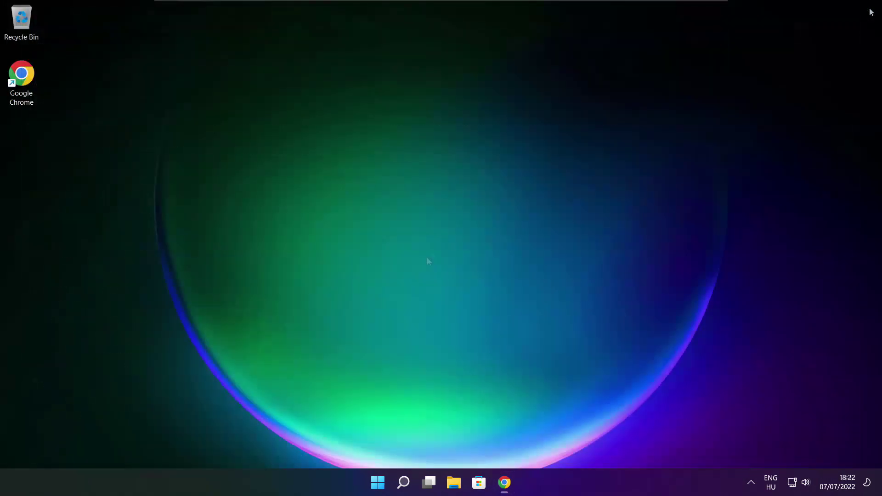
right_click(379, 484)
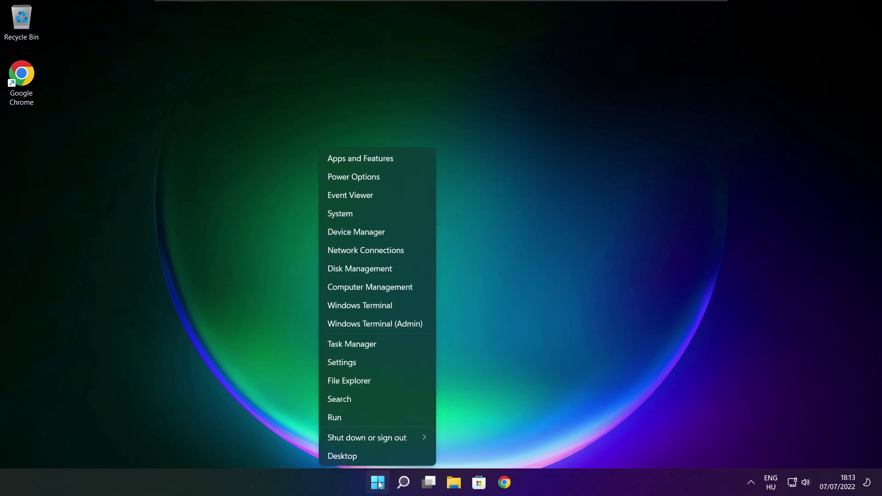
left_click(380, 344)
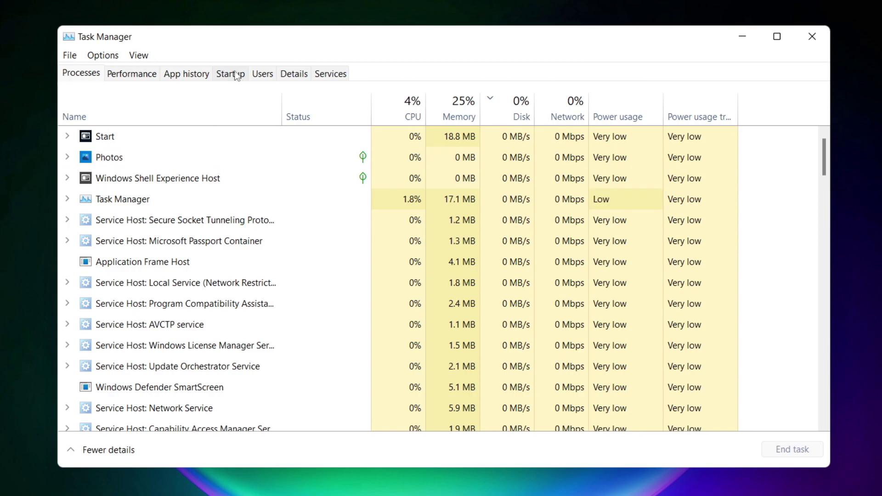
left_click(235, 77)
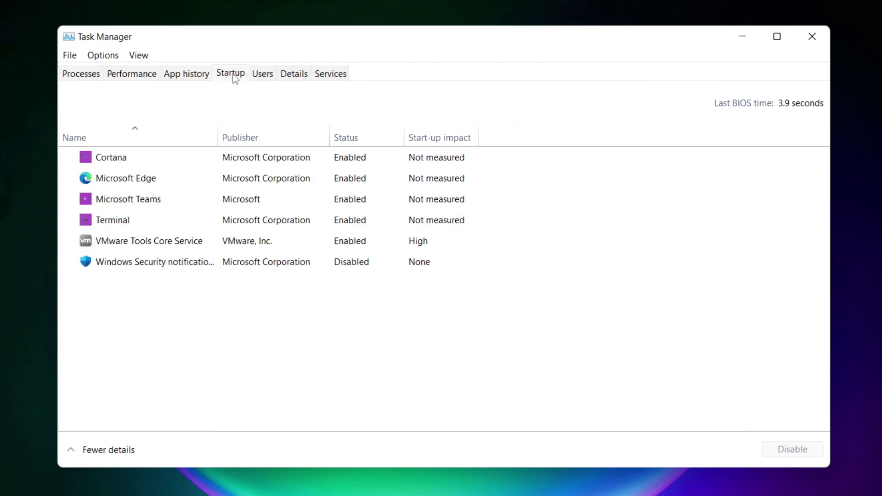
- Disable Cortana, Microsoft Edge, Microsoft Teams and Terminal as startup apps
left_click(250, 164)
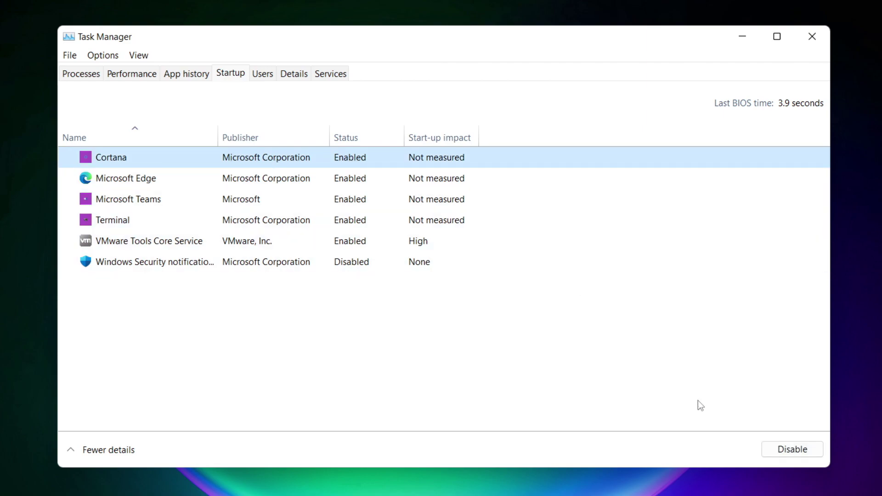
left_click(792, 454)
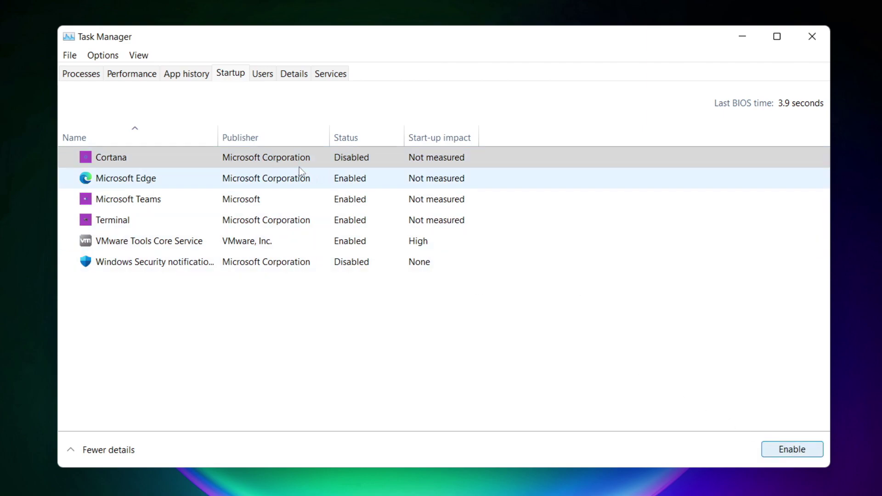
left_click(239, 185)
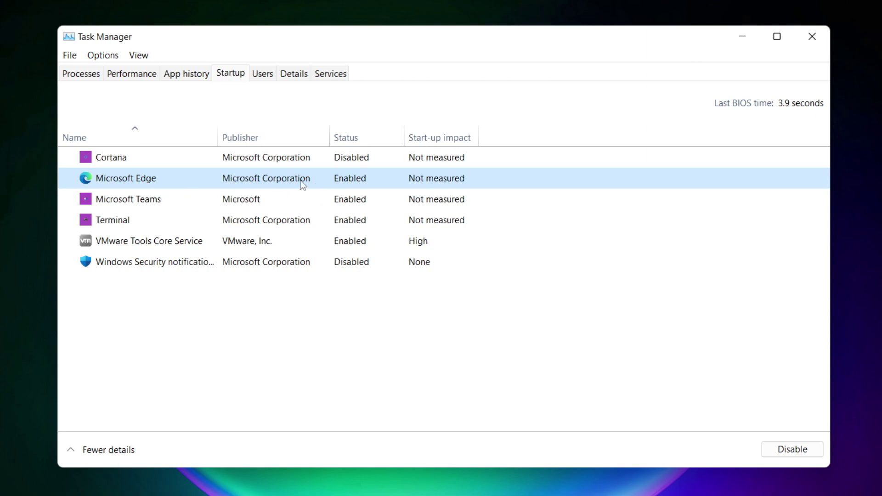
left_click(794, 452)
left_click(363, 200)
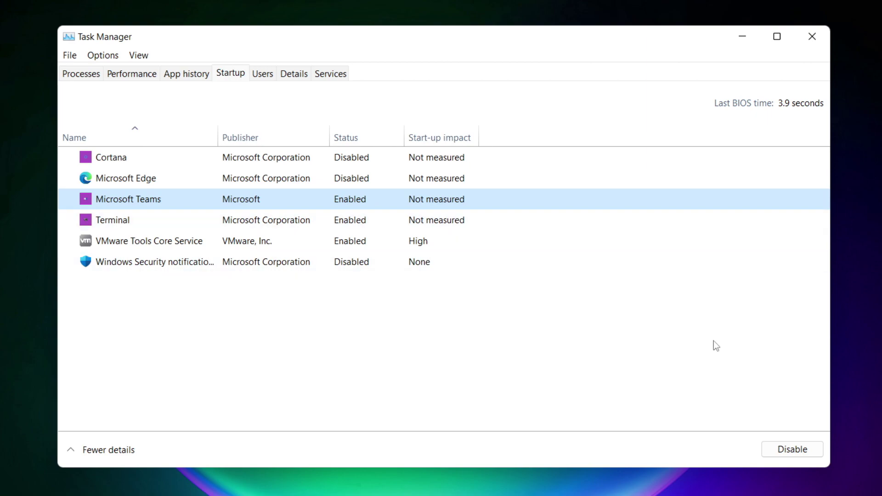
left_click(805, 453)
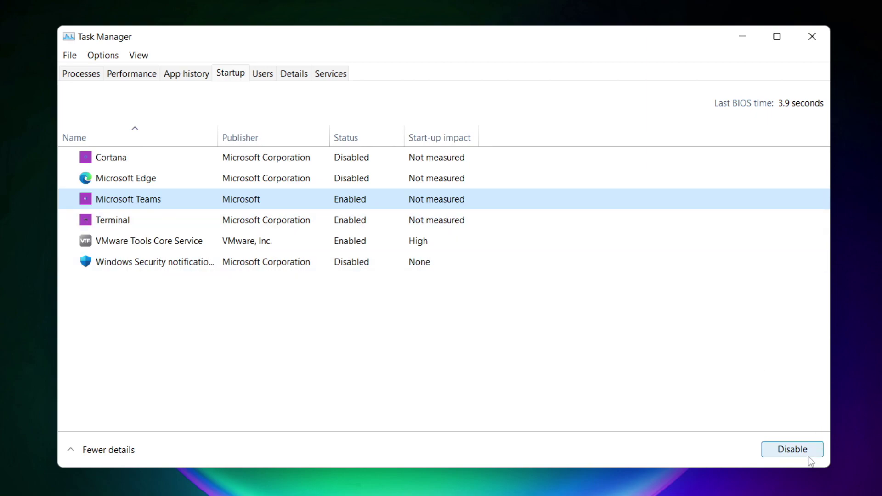
left_click(296, 225)
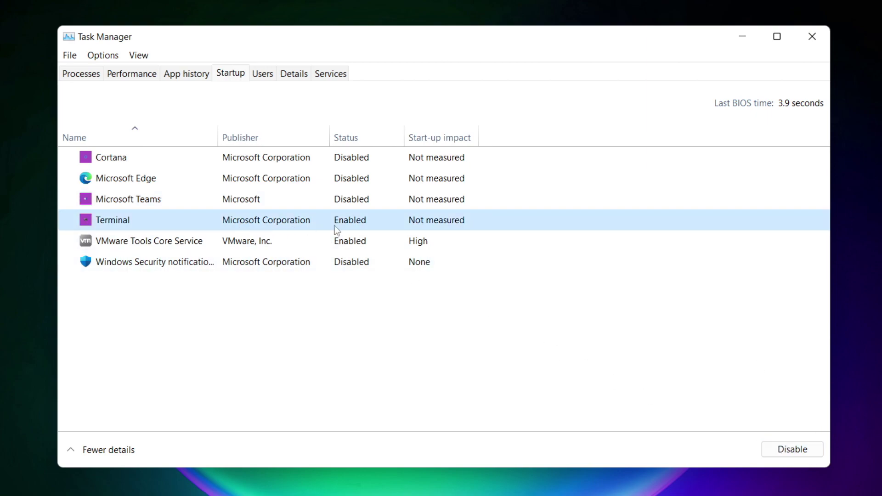
left_click(807, 455)
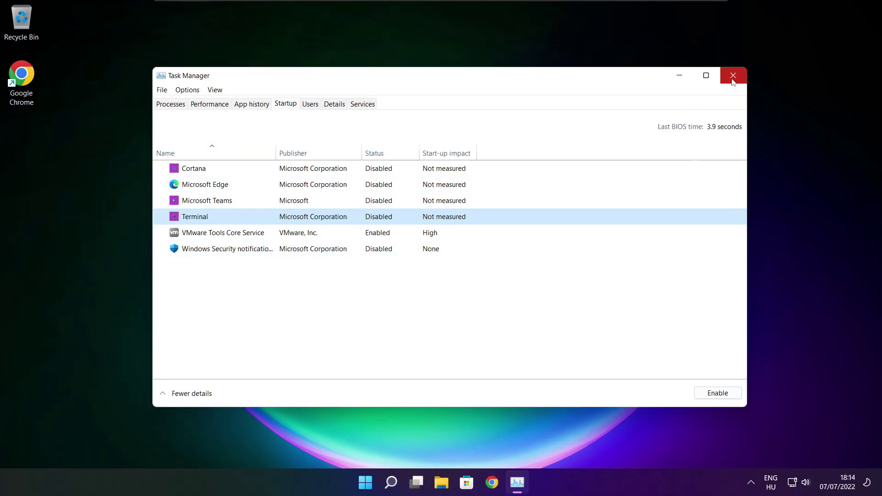
- Close Task Manager and run Command Prompt as administrator from a 'cmd' search, centred on screen
left_click(734, 76)
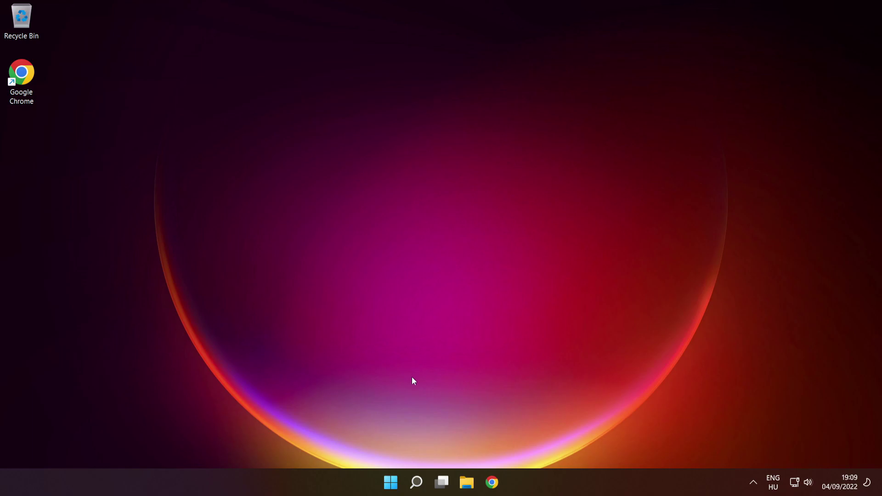
mouse_move(391, 482)
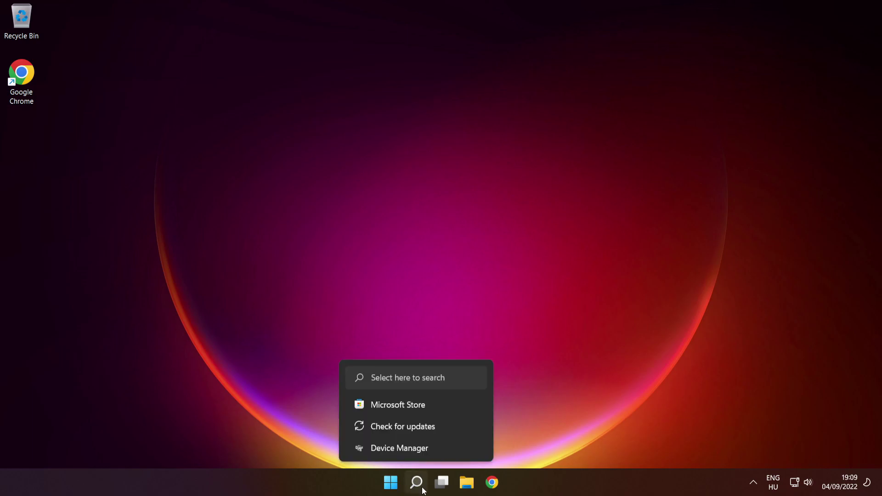
left_click(417, 482)
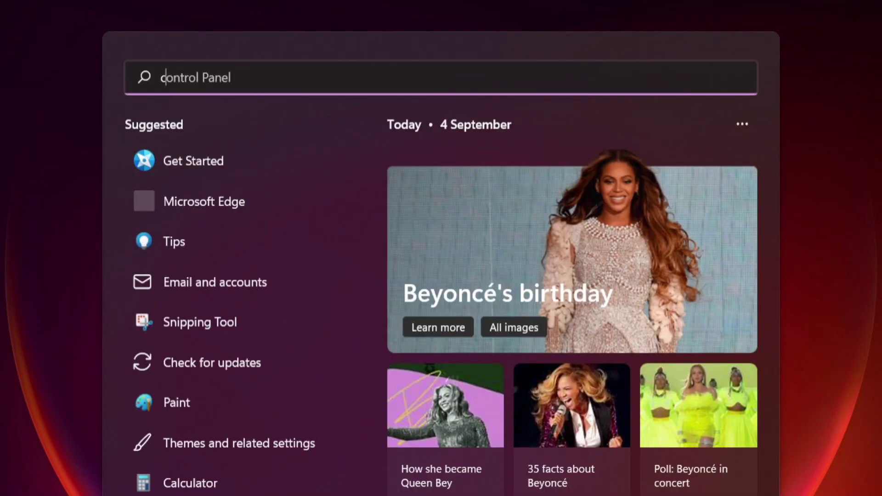
type("cmd")
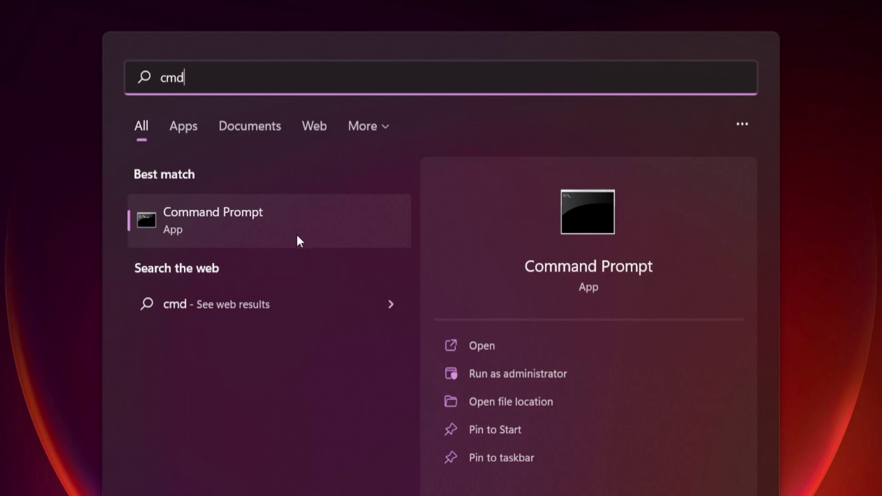
right_click(324, 223)
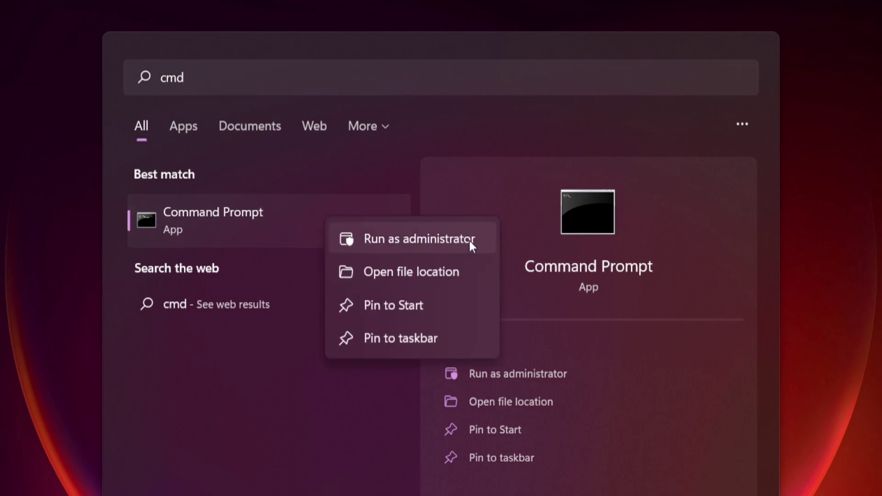
left_click(419, 238)
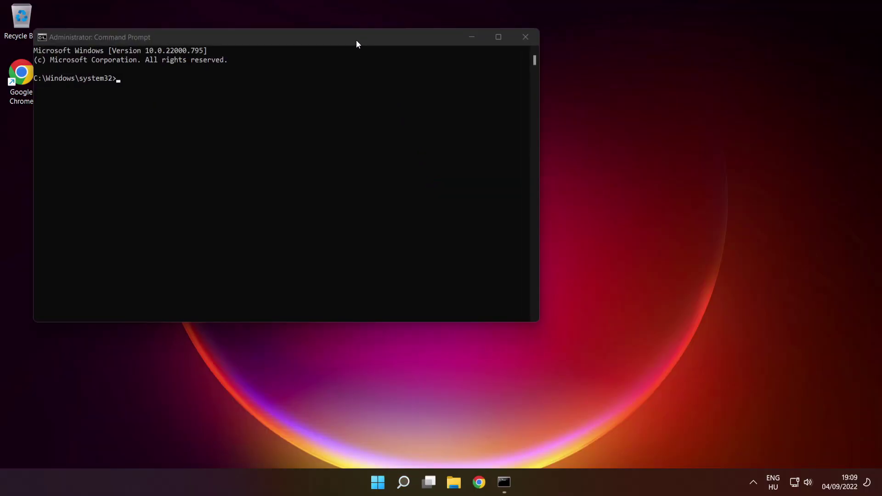
left_click_drag(355, 39, 508, 111)
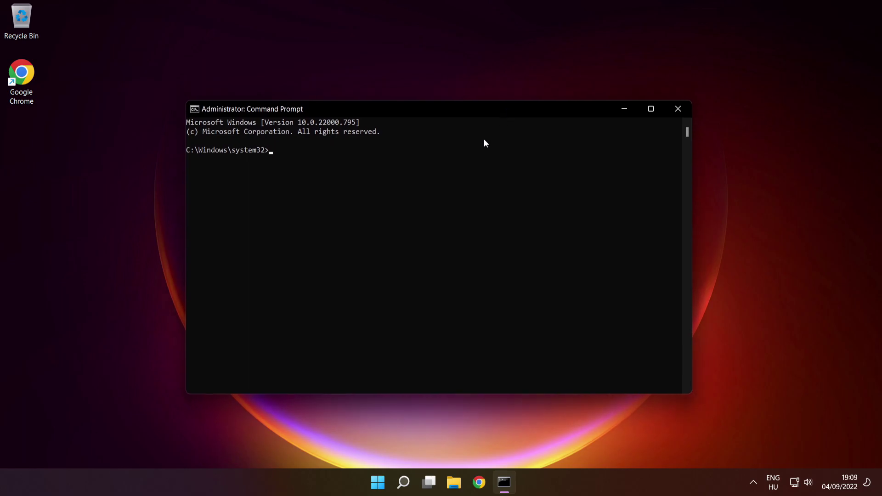
- Run sfc /scannow to verify and repair corrupt Windows system files
type("sfc /scannow")
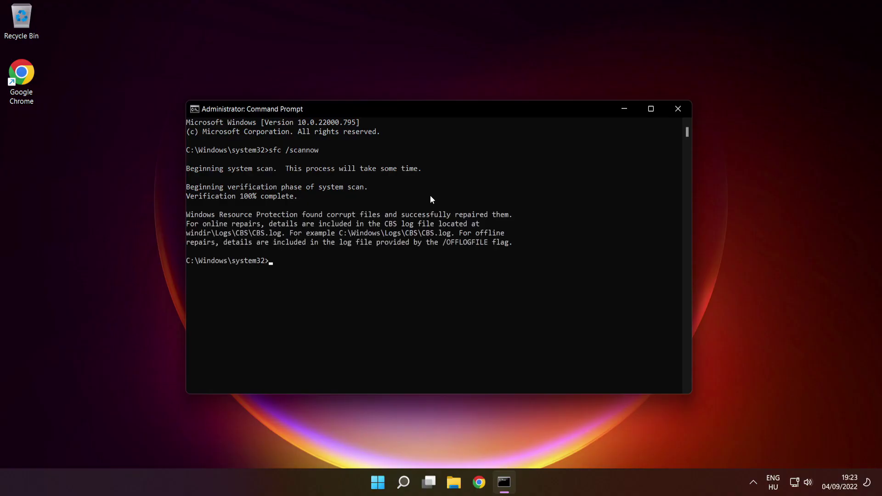
- Close Command Prompt and show the Start menu's Sleep, Shut down and Restart options
left_click(679, 111)
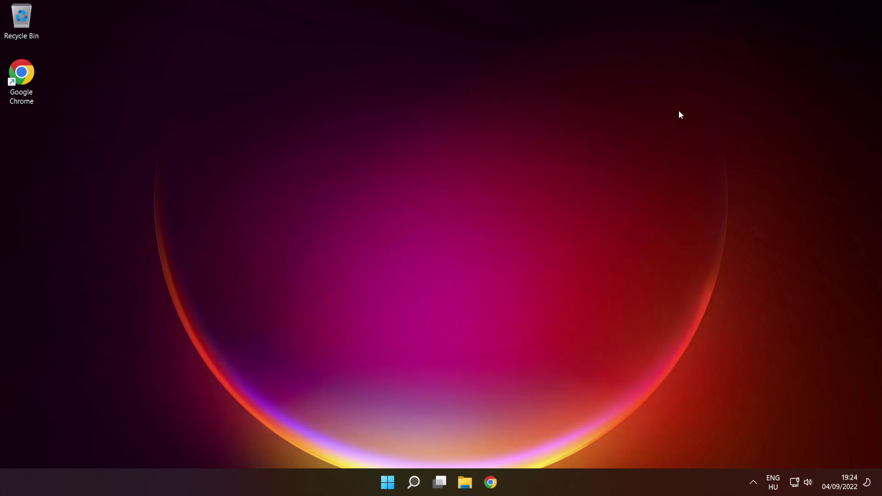
left_click(391, 482)
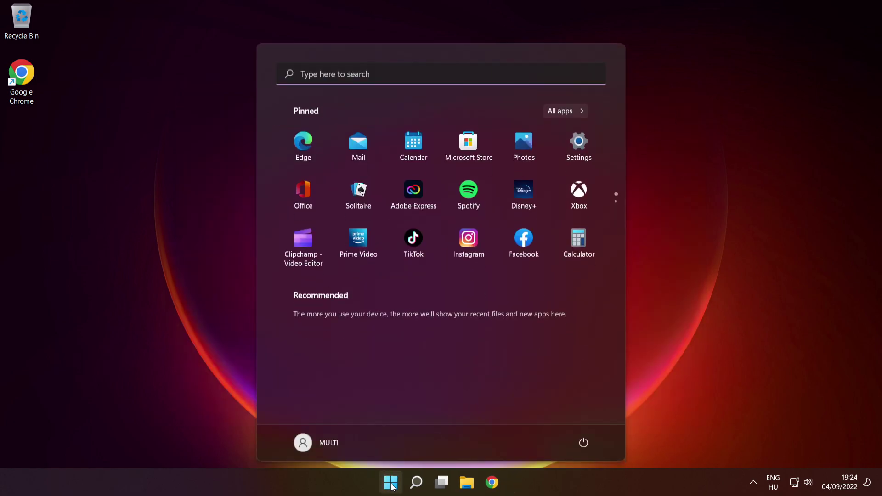
left_click(585, 443)
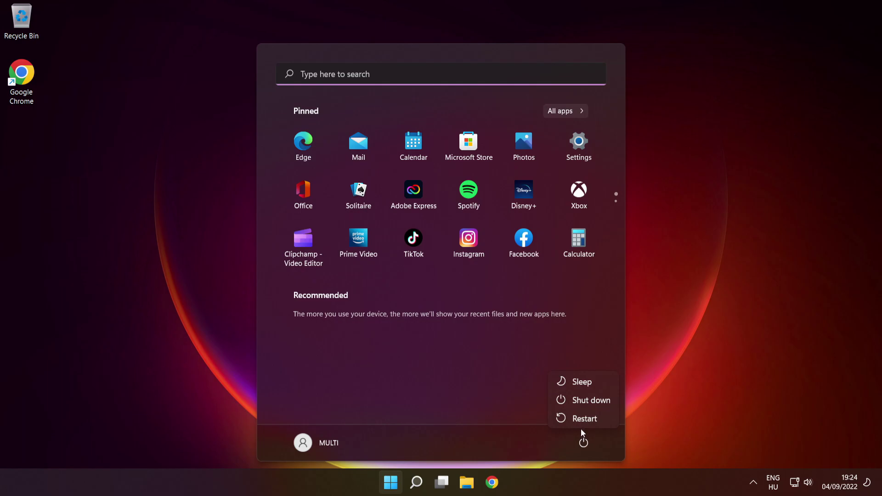